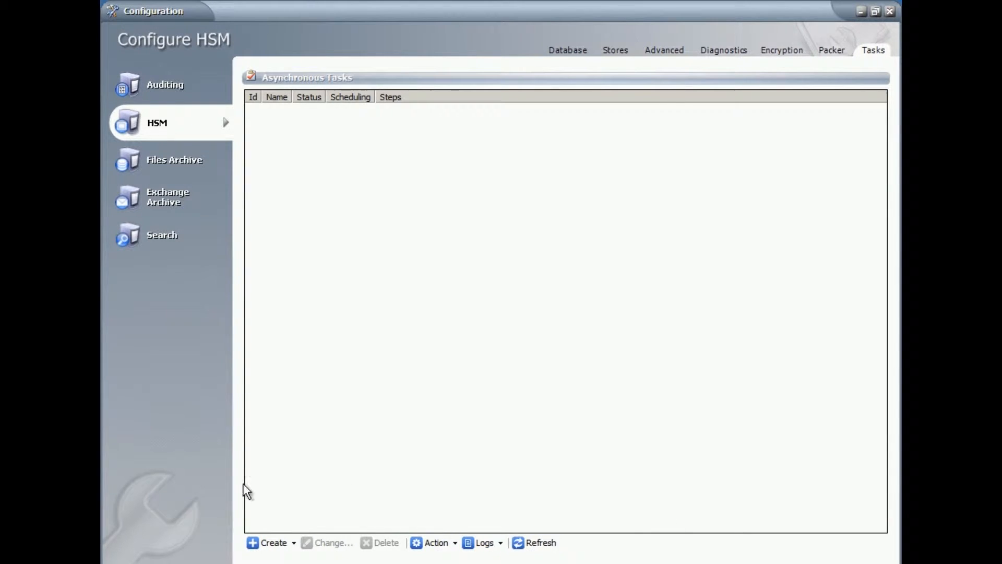
- Start a new copy task from EXCHANGESTORE@DEMOARCH to AZURE@DEMOARCH and generate its name automatically
{"action": "left_click", "coordinate": [270, 546]}
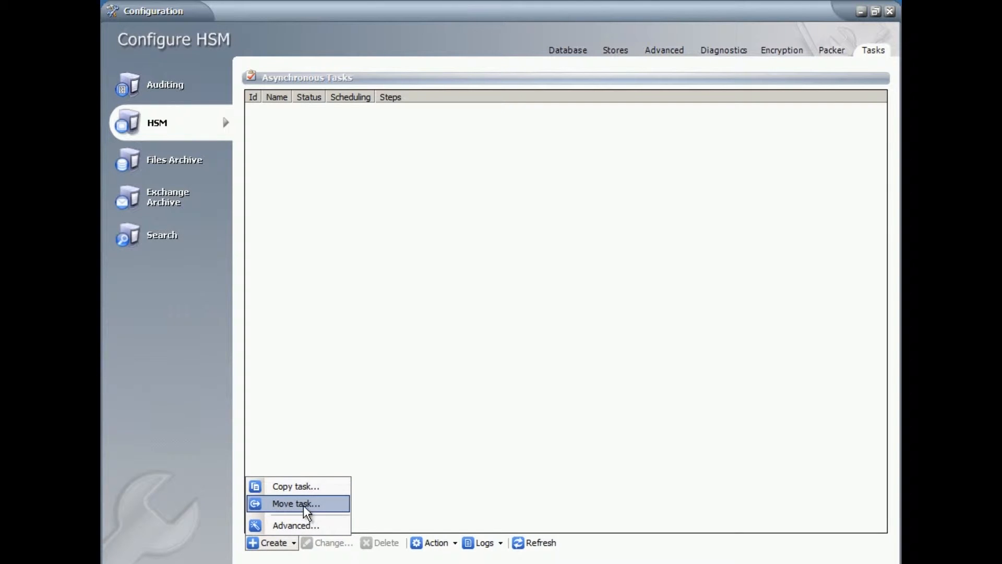
{"action": "left_click", "coordinate": [296, 487]}
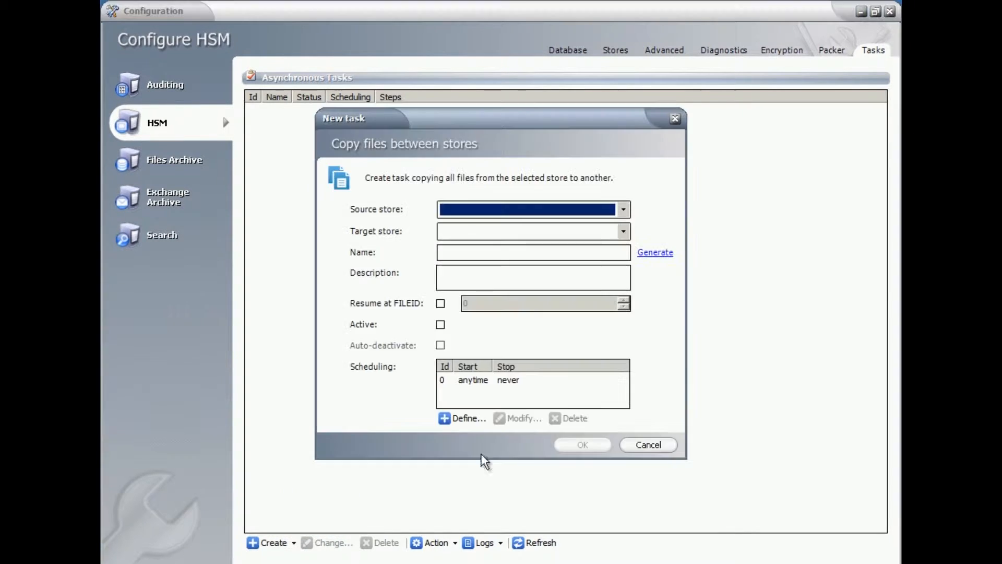
{"action": "left_click", "coordinate": [624, 209]}
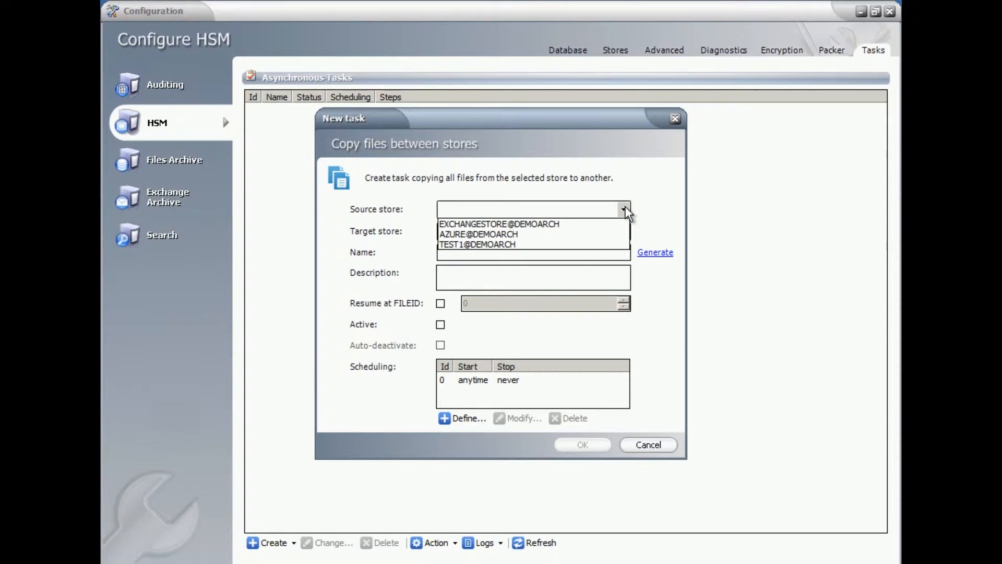
{"action": "left_click", "coordinate": [467, 224]}
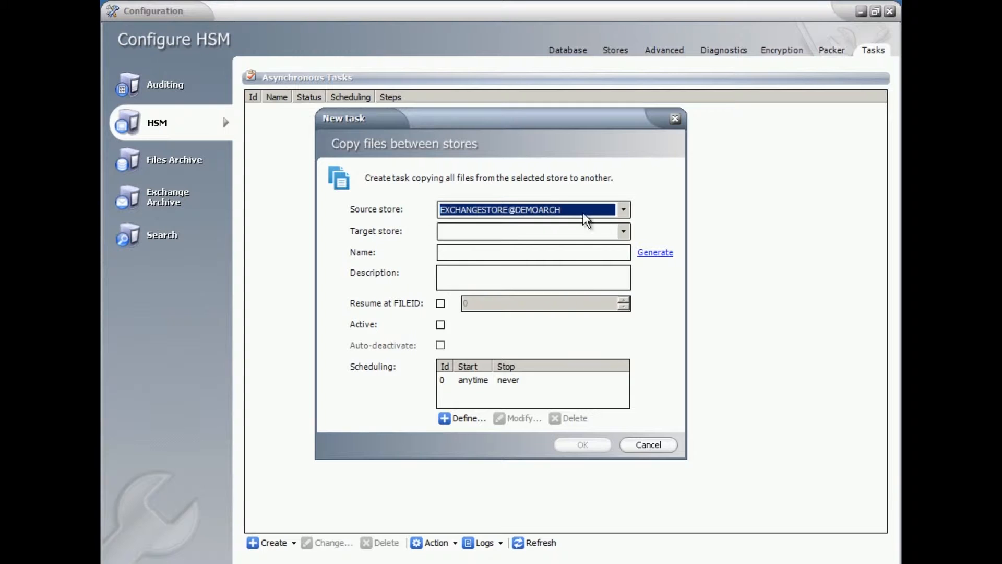
{"action": "left_click", "coordinate": [624, 231]}
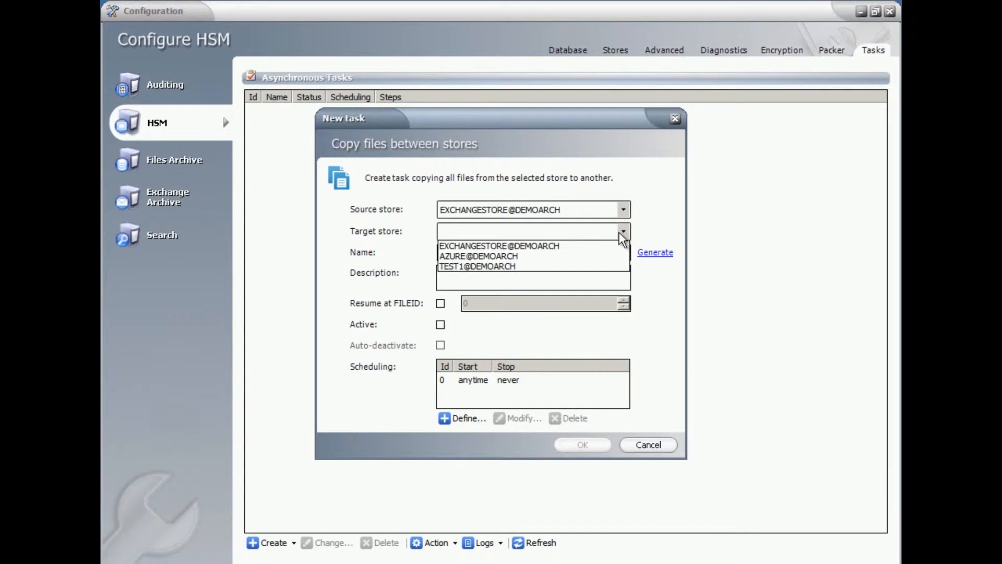
{"action": "left_click", "coordinate": [461, 257]}
{"action": "left_click", "coordinate": [657, 253]}
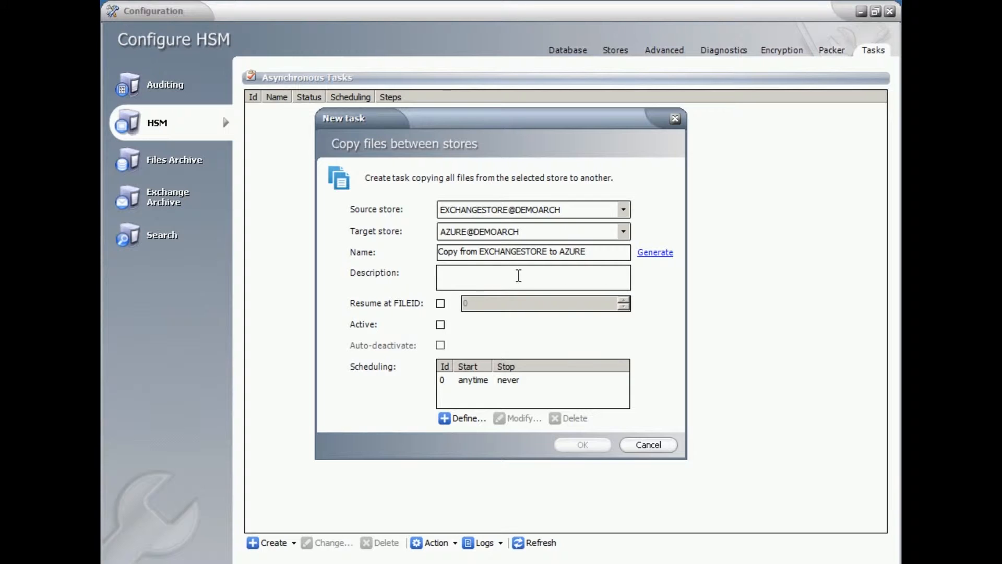
- Turn the copy task's Resume at FILEID and Active options on and back off
{"action": "left_click", "coordinate": [438, 304]}
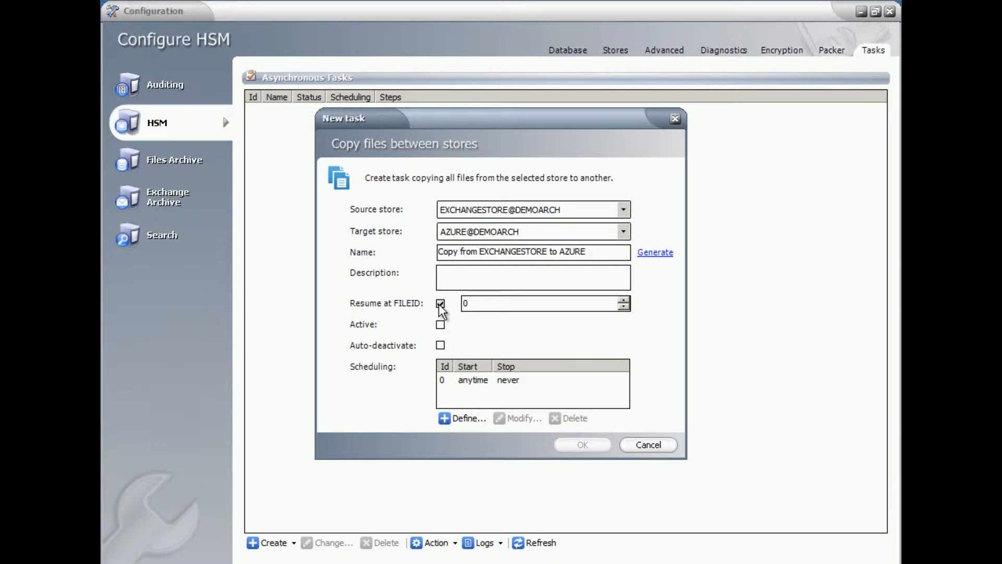
{"action": "left_click", "coordinate": [440, 302]}
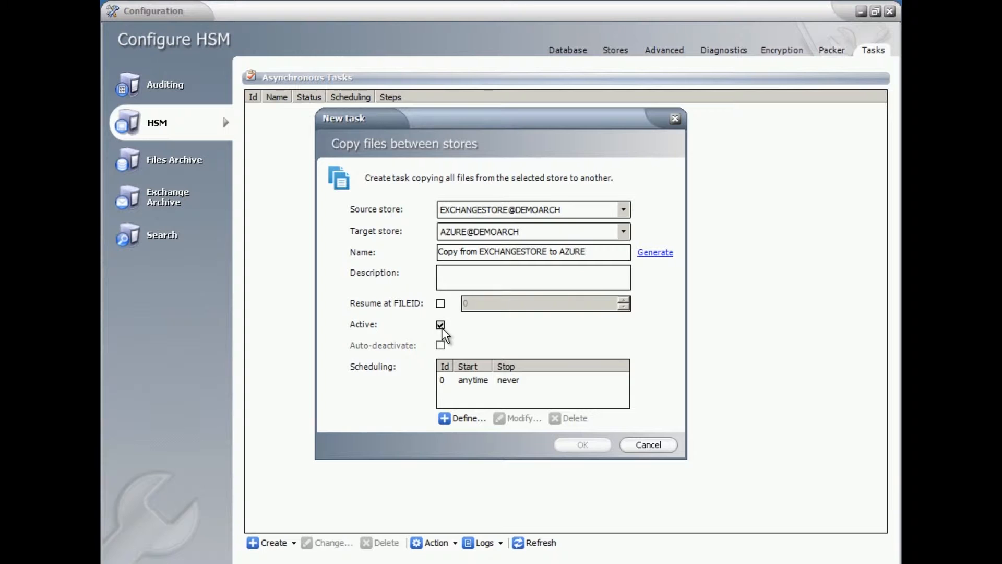
{"action": "left_click", "coordinate": [441, 326]}
- Define a scheduling interval for the copy task that starts at 12:39:46 AM and stops at 12:39:46 PM
{"action": "left_click", "coordinate": [454, 420]}
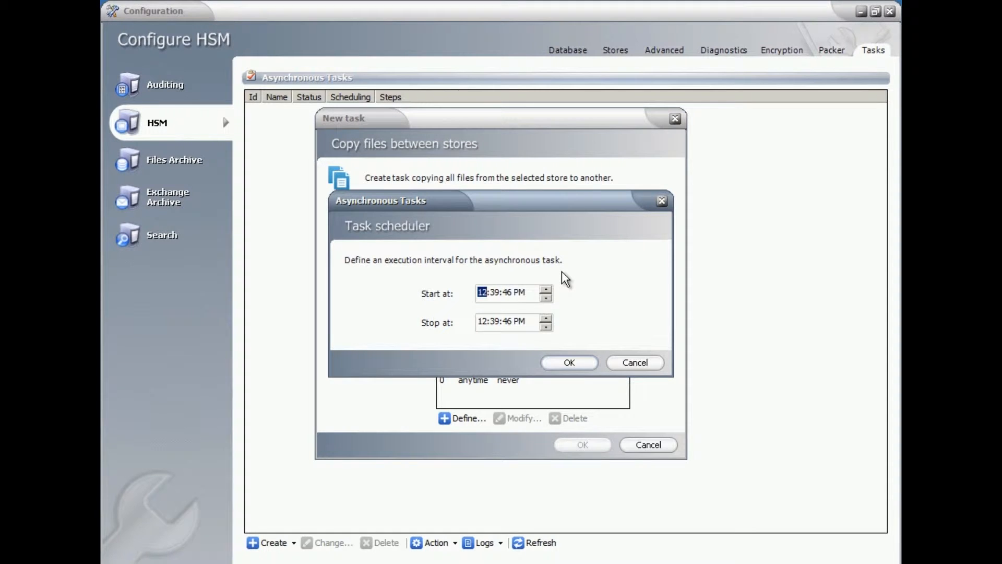
{"action": "left_click", "coordinate": [545, 288]}
{"action": "left_click", "coordinate": [545, 289]}
{"action": "left_click", "coordinate": [545, 289]}
{"action": "left_click", "coordinate": [545, 288]}
{"action": "left_click", "coordinate": [546, 289]}
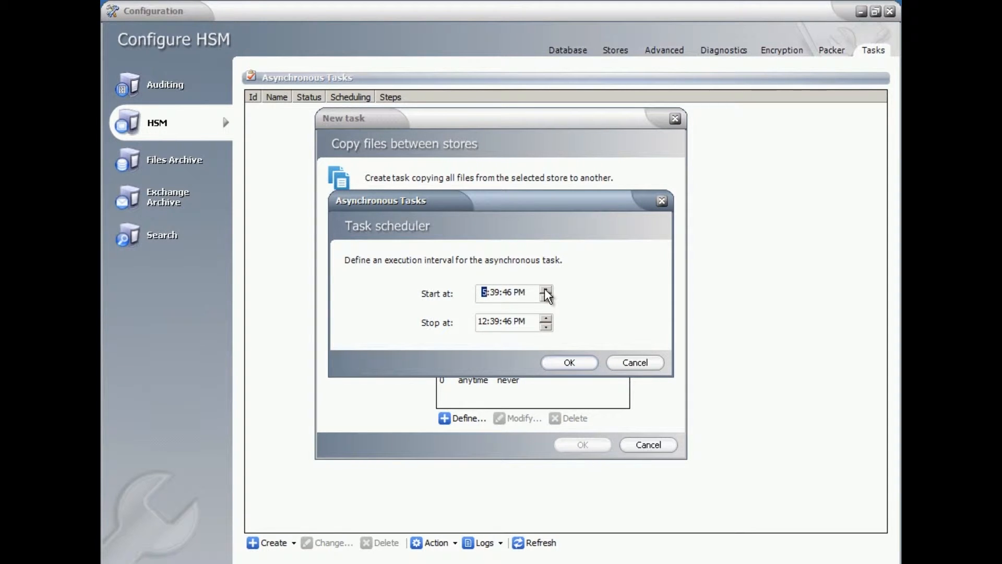
{"action": "left_click", "coordinate": [563, 365]}
{"action": "key", "text": "Return"}
{"action": "left_click", "coordinate": [543, 289]}
{"action": "left_click", "coordinate": [542, 289]}
{"action": "left_click", "coordinate": [543, 290]}
{"action": "left_click", "coordinate": [542, 289]}
{"action": "left_click", "coordinate": [543, 289]}
{"action": "left_click", "coordinate": [543, 289]}
{"action": "left_click", "coordinate": [542, 289]}
{"action": "left_click", "coordinate": [569, 362]}
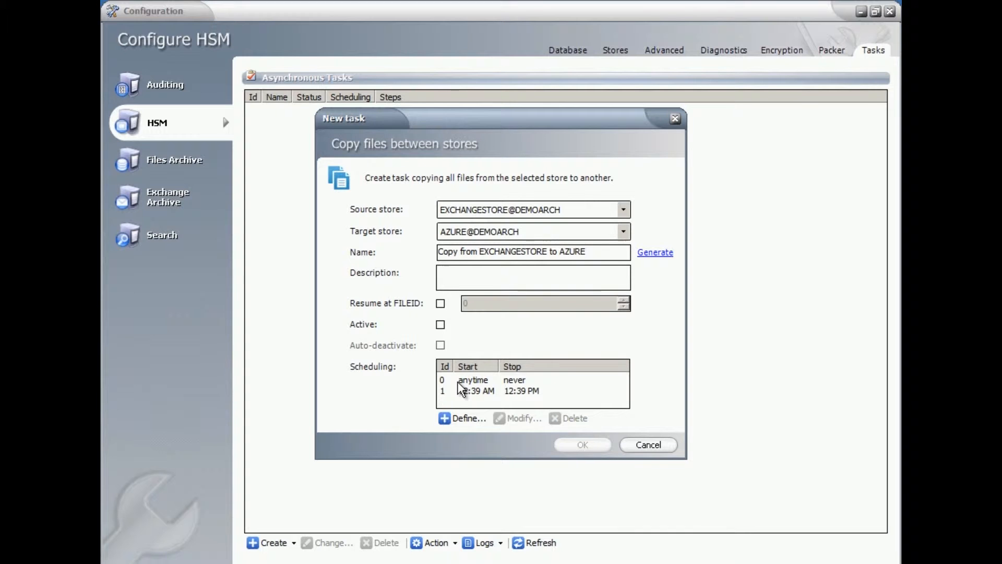
- Review the 12:39 AM to 12:39 PM interval in the task scheduler and discard the new copy task
{"action": "left_click", "coordinate": [481, 382]}
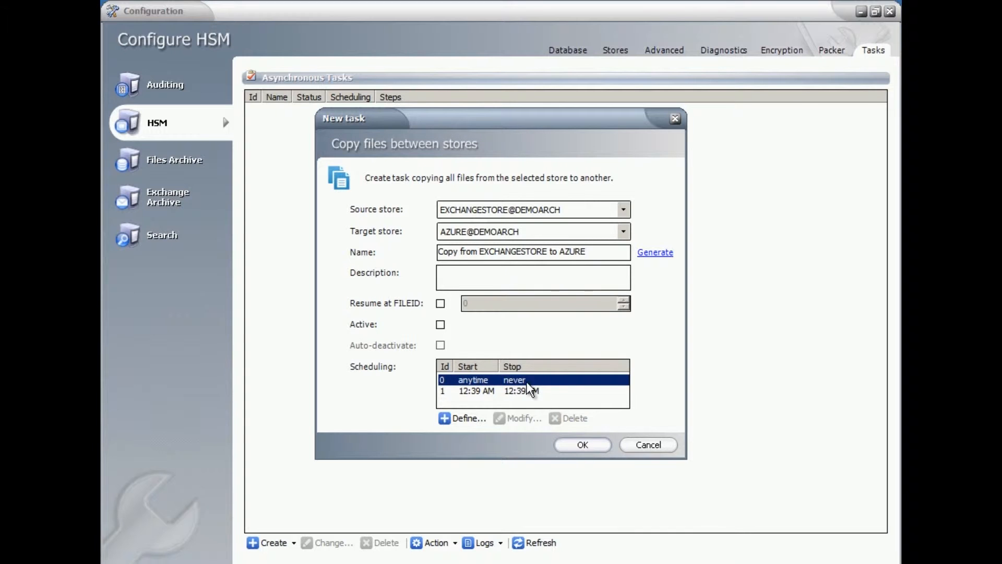
{"action": "left_click", "coordinate": [516, 392]}
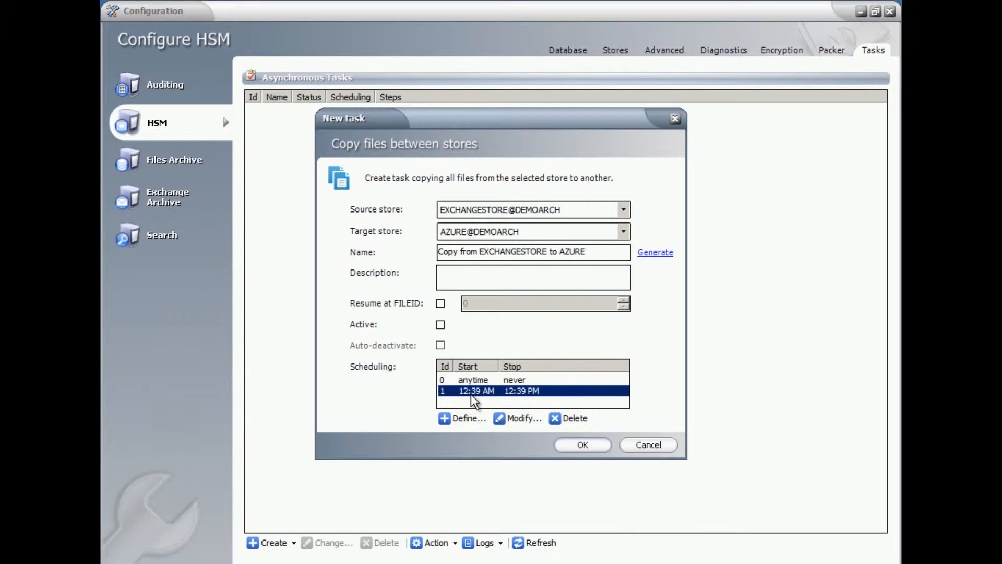
{"action": "left_click", "coordinate": [510, 420]}
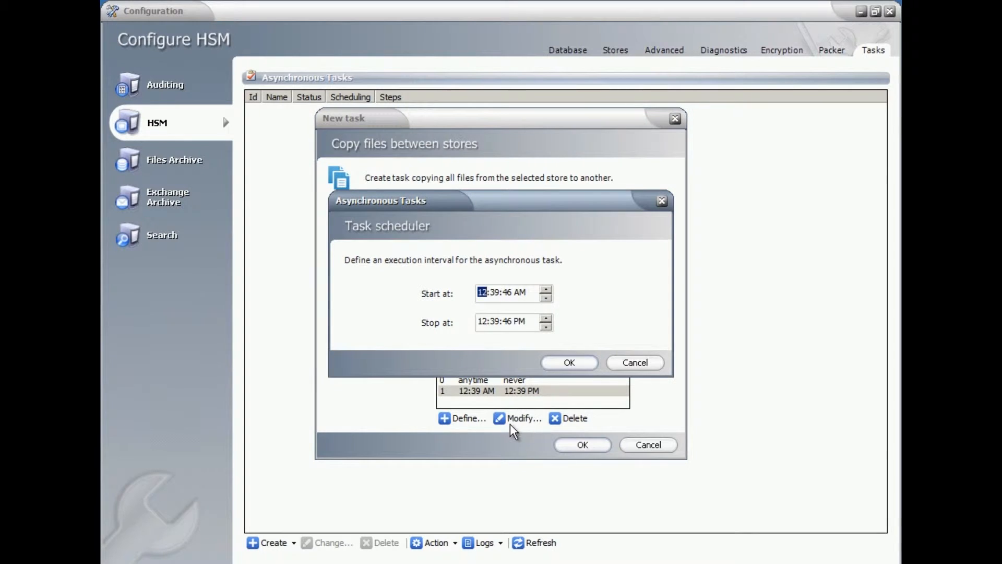
{"action": "left_click", "coordinate": [661, 201]}
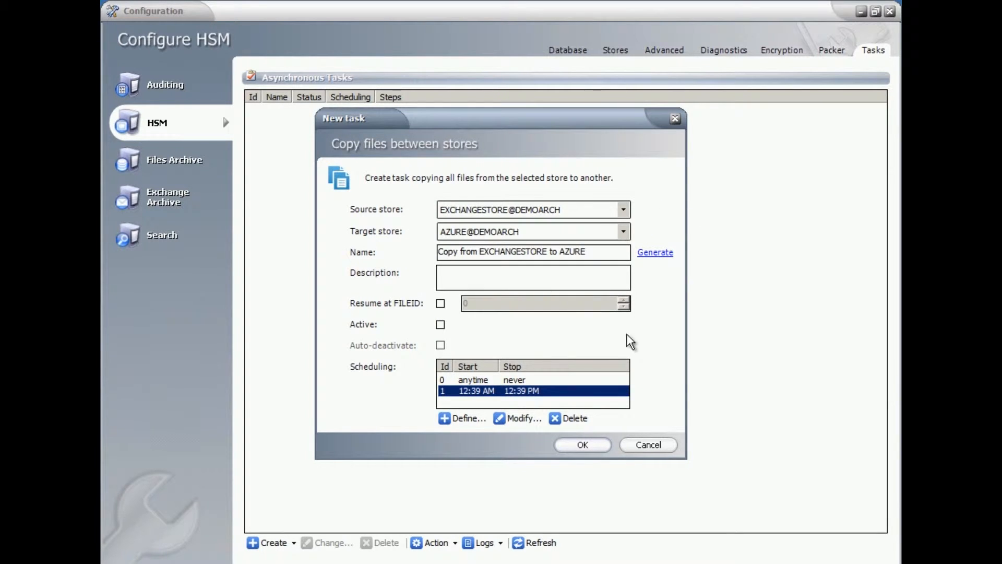
{"action": "left_click", "coordinate": [649, 444]}
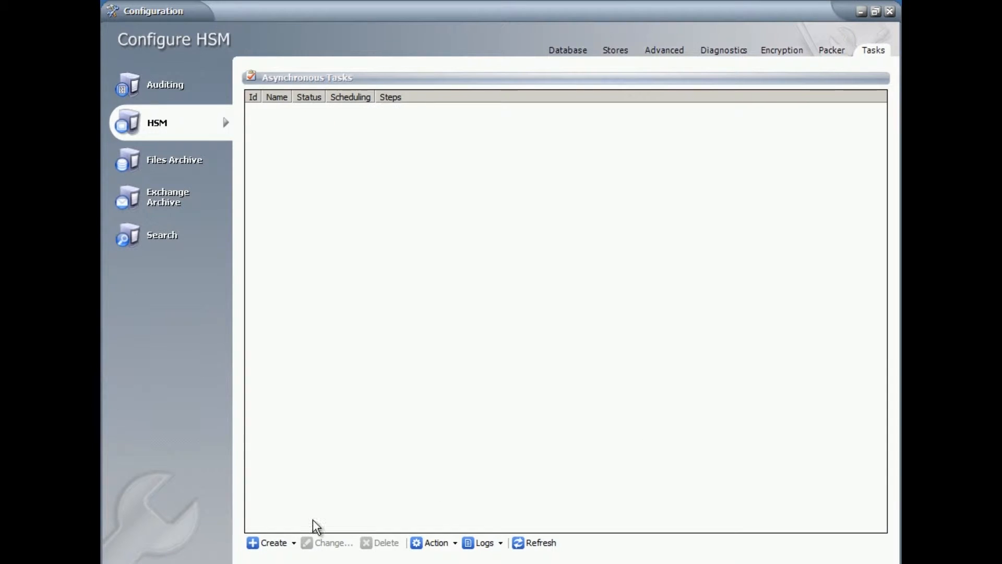
- Set up a move task from AZURE@DEMOARCH to TEST1@DEMOARCH with a generated name and the 12:39 AM interval, and discard it
{"action": "left_click", "coordinate": [292, 542]}
{"action": "left_click", "coordinate": [296, 503]}
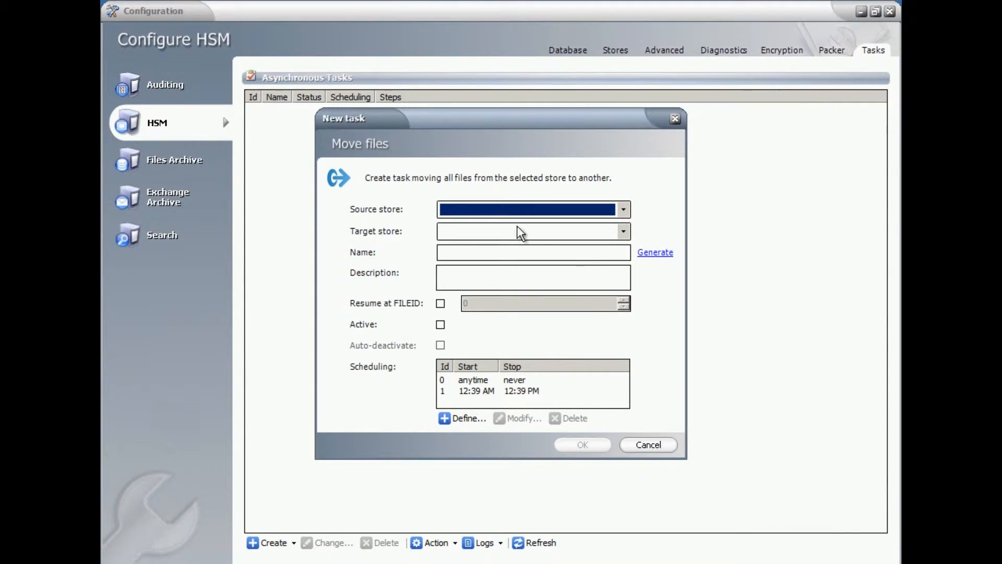
{"action": "left_click", "coordinate": [623, 209]}
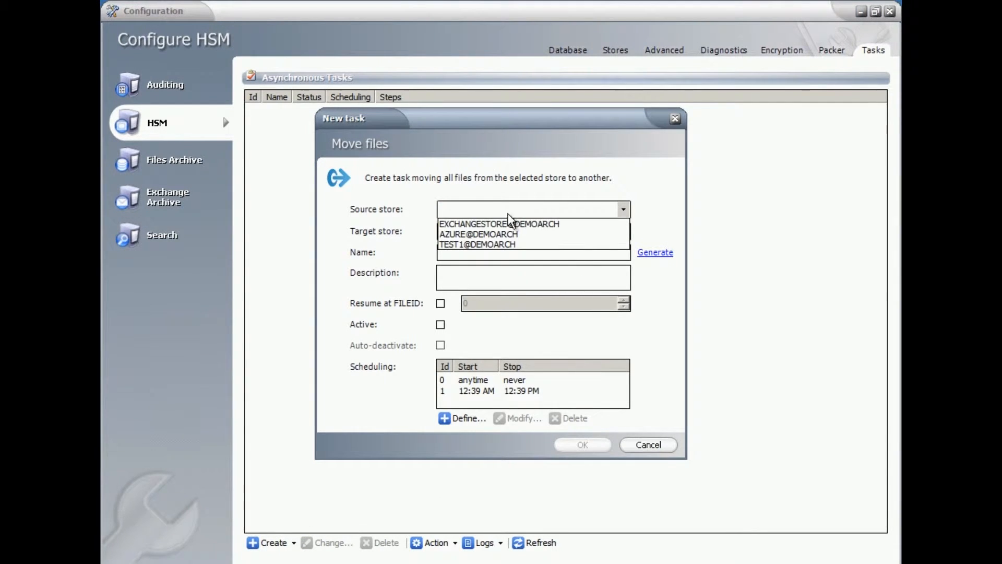
{"action": "left_click", "coordinate": [486, 234]}
{"action": "left_click", "coordinate": [624, 230]}
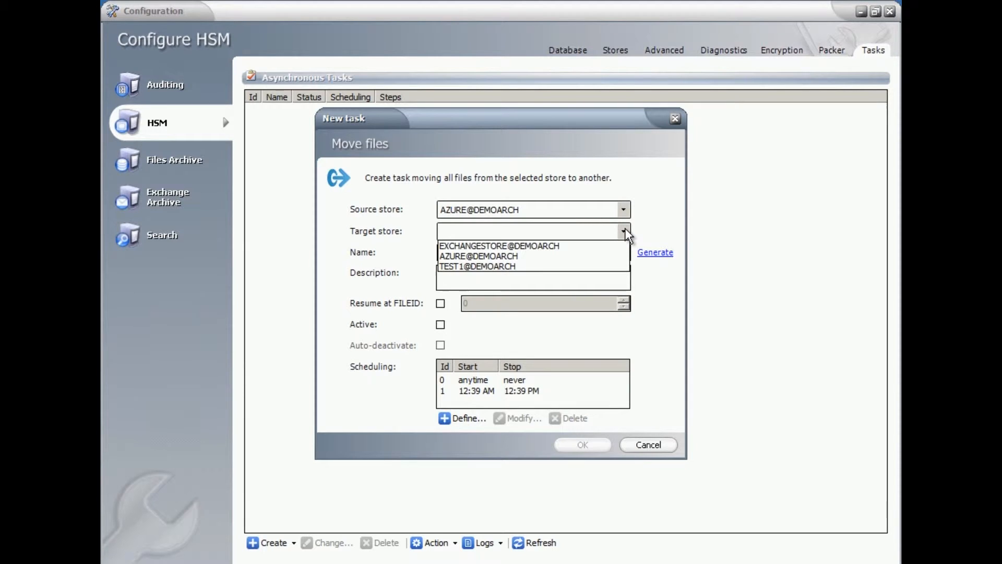
{"action": "left_click", "coordinate": [503, 266]}
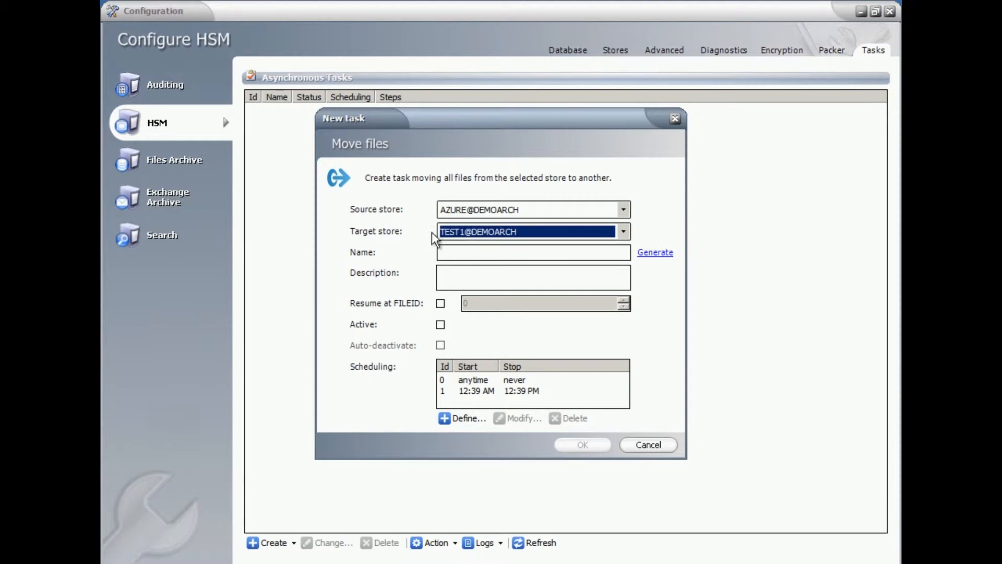
{"action": "left_click", "coordinate": [658, 253]}
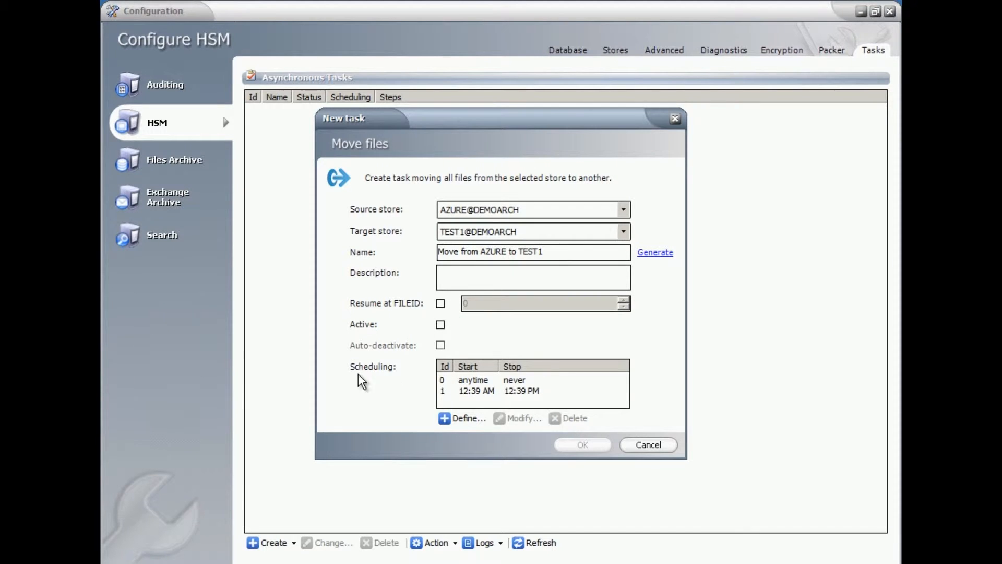
{"action": "left_click", "coordinate": [479, 395]}
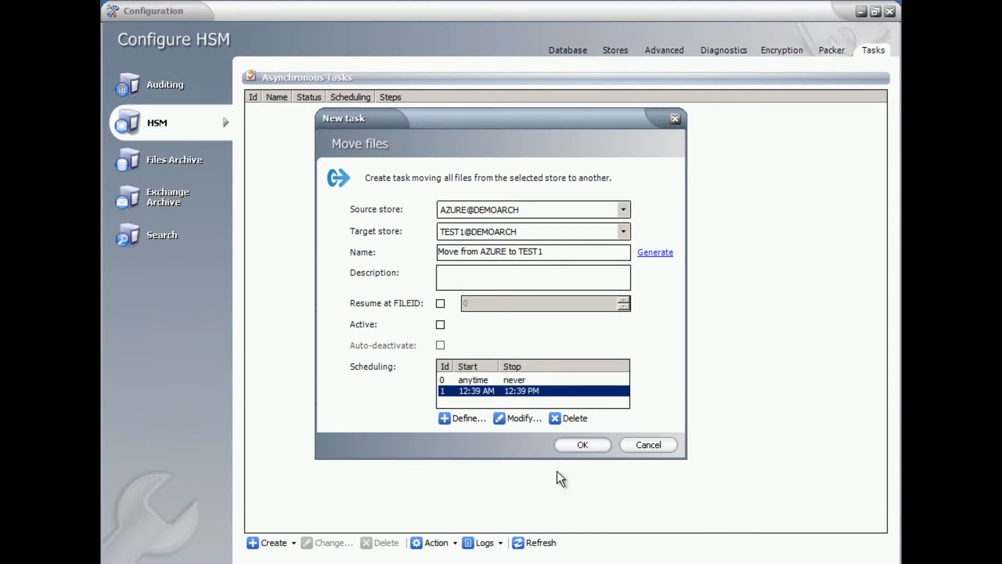
{"action": "left_click", "coordinate": [676, 120]}
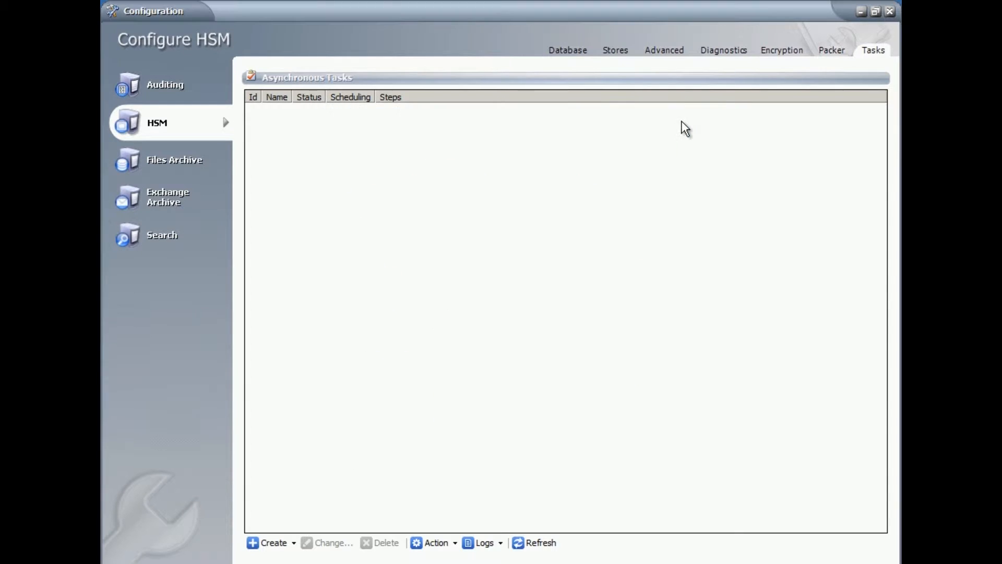
- Start an advanced asynchronous task for the TEST1@DEMOARCH store, name it Recover, and continue to its operations
{"action": "left_click", "coordinate": [294, 543]}
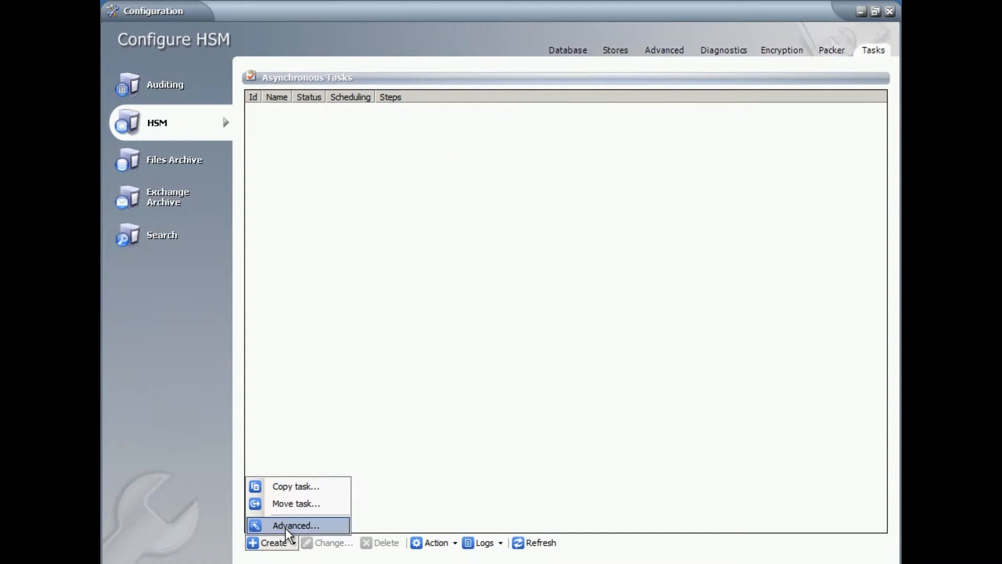
{"action": "left_click", "coordinate": [286, 526]}
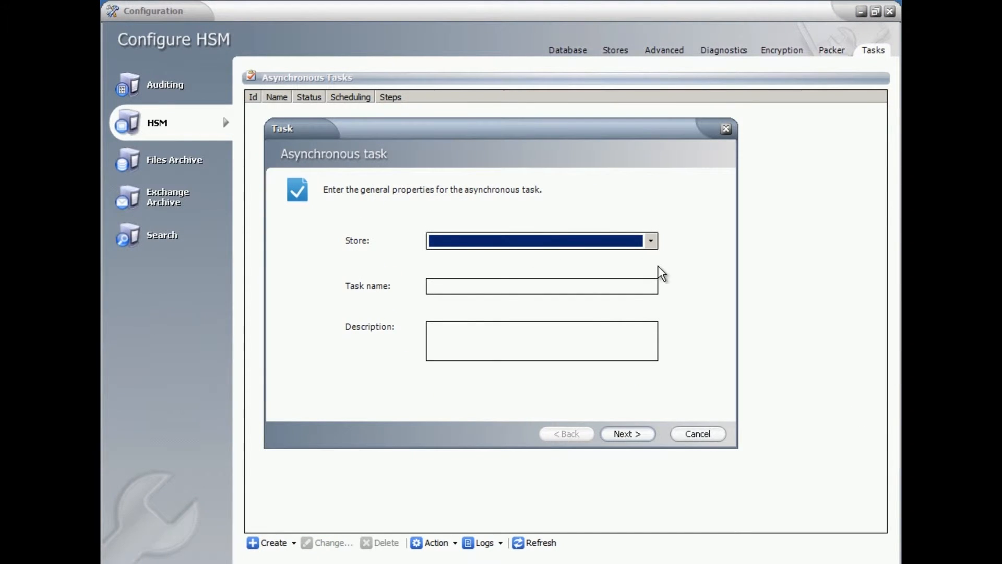
{"action": "left_click", "coordinate": [650, 241]}
{"action": "left_click", "coordinate": [468, 275]}
{"action": "left_click", "coordinate": [447, 286]}
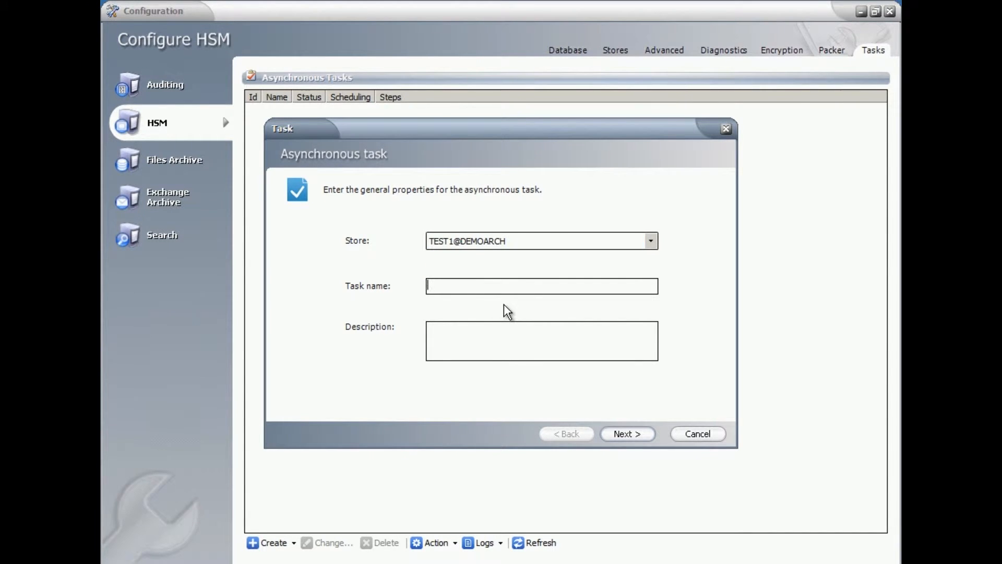
{"action": "type", "text": "Recover"}
{"action": "left_click", "coordinate": [627, 433]}
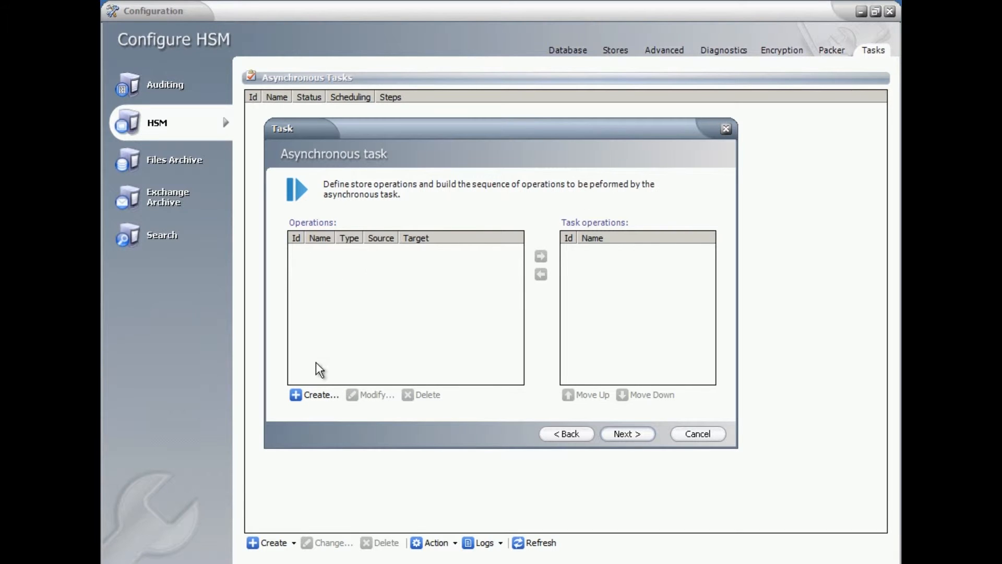
- Create a Move store operation from TEST1@DEMOARCH to AZURE@DEMOARCH with an automatically generated name
{"action": "left_click", "coordinate": [303, 394]}
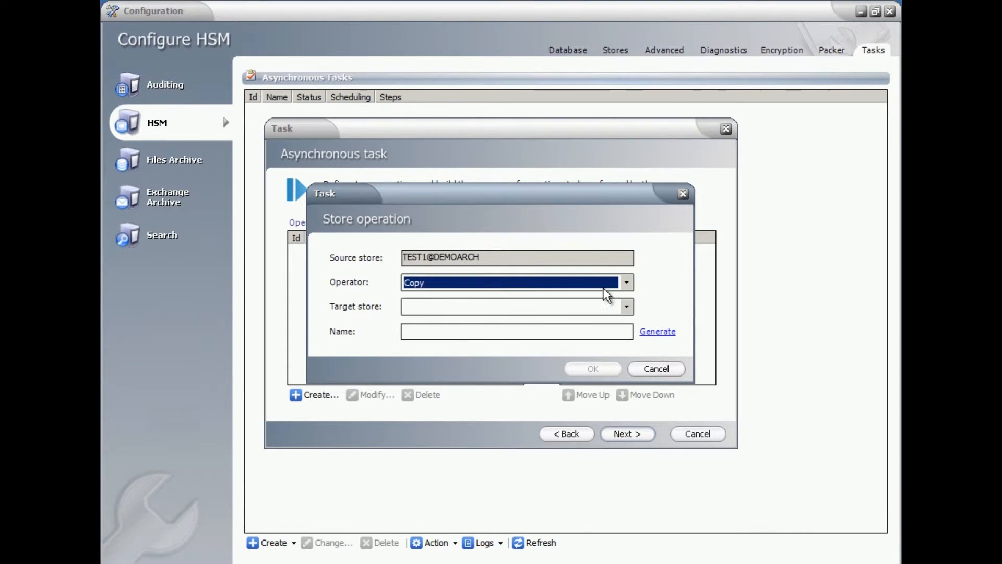
{"action": "left_click", "coordinate": [626, 281]}
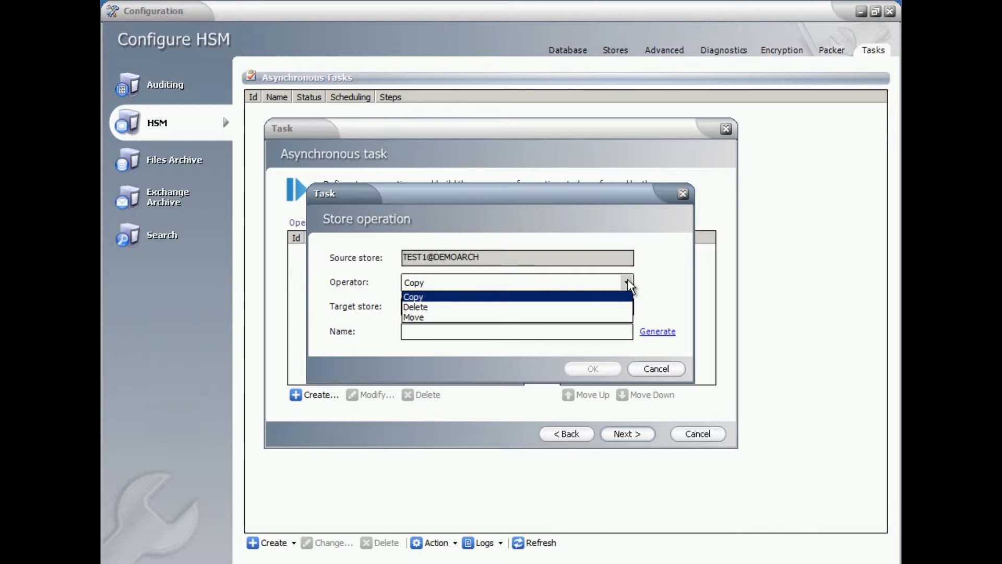
{"action": "left_click", "coordinate": [421, 316]}
{"action": "left_click", "coordinate": [626, 307]}
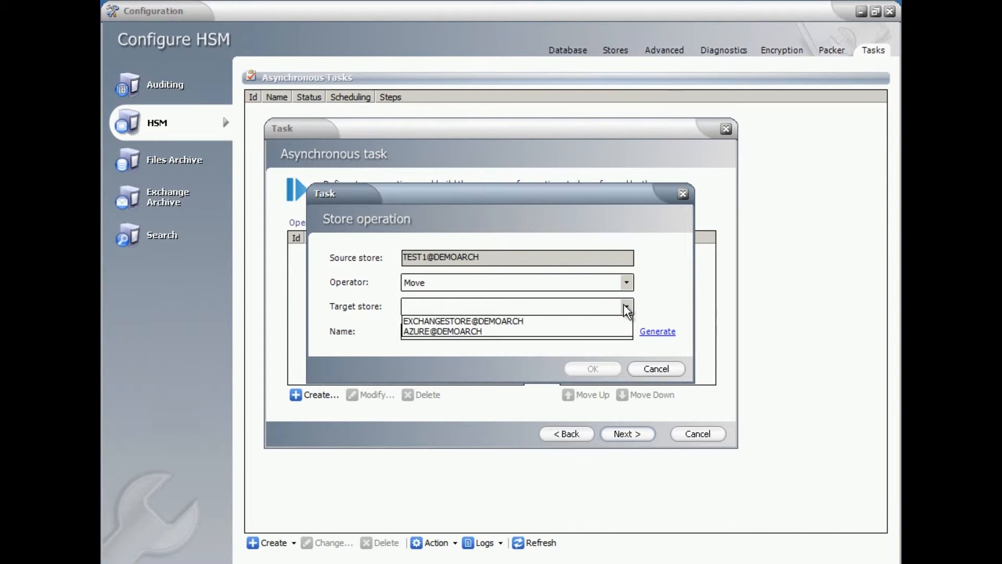
{"action": "left_click", "coordinate": [468, 332]}
{"action": "left_click", "coordinate": [466, 333]}
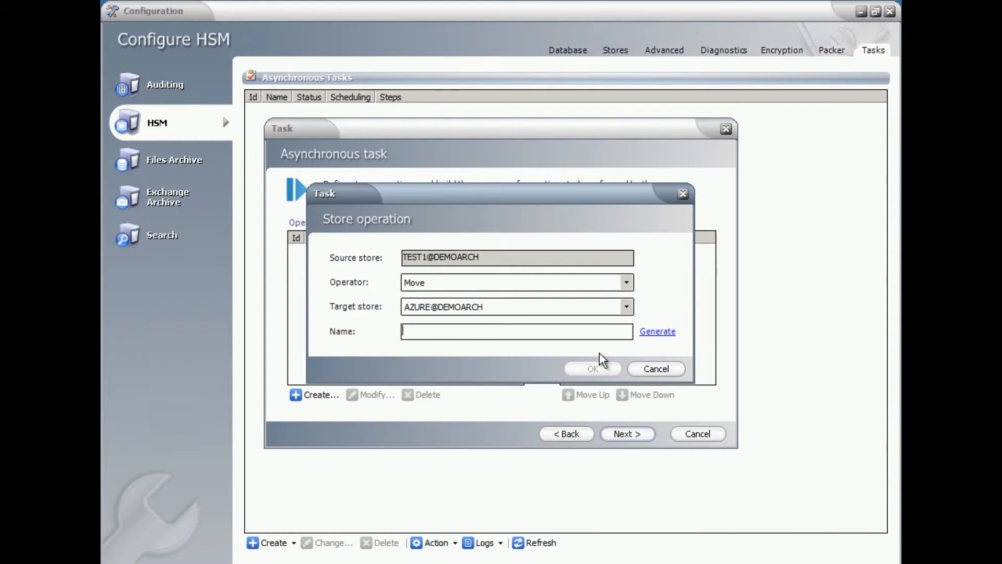
{"action": "left_click", "coordinate": [659, 332]}
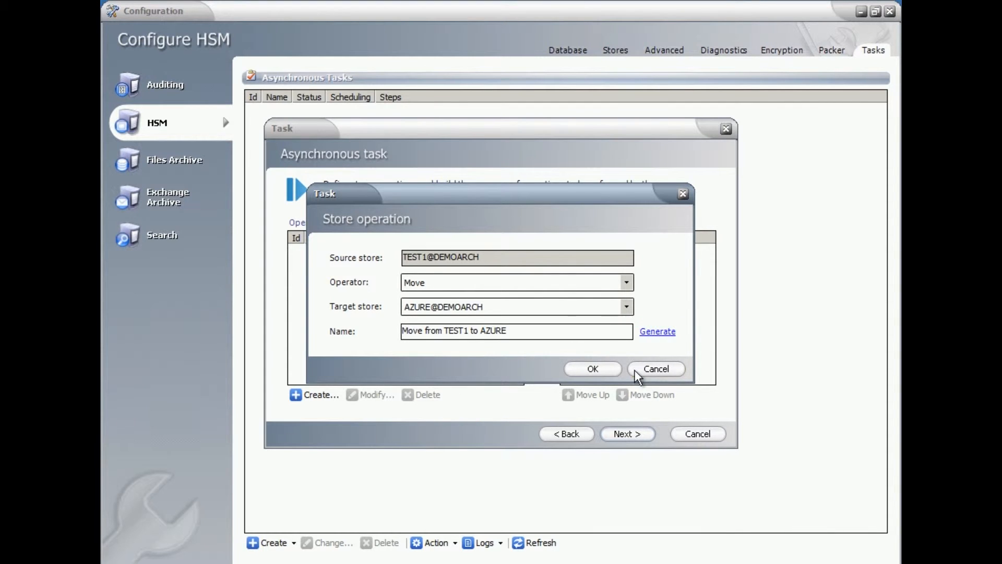
{"action": "left_click", "coordinate": [593, 368]}
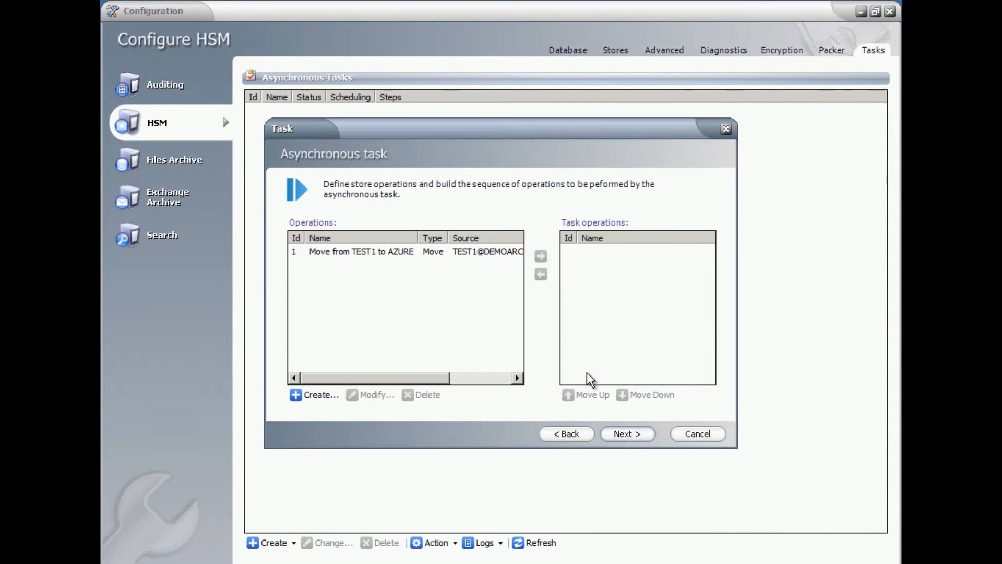
- Add the "Move from TEST1 to AZURE" operation to the task's sequence and continue to the file criteria
{"action": "left_click", "coordinate": [338, 255]}
{"action": "double_click", "coordinate": [345, 256]}
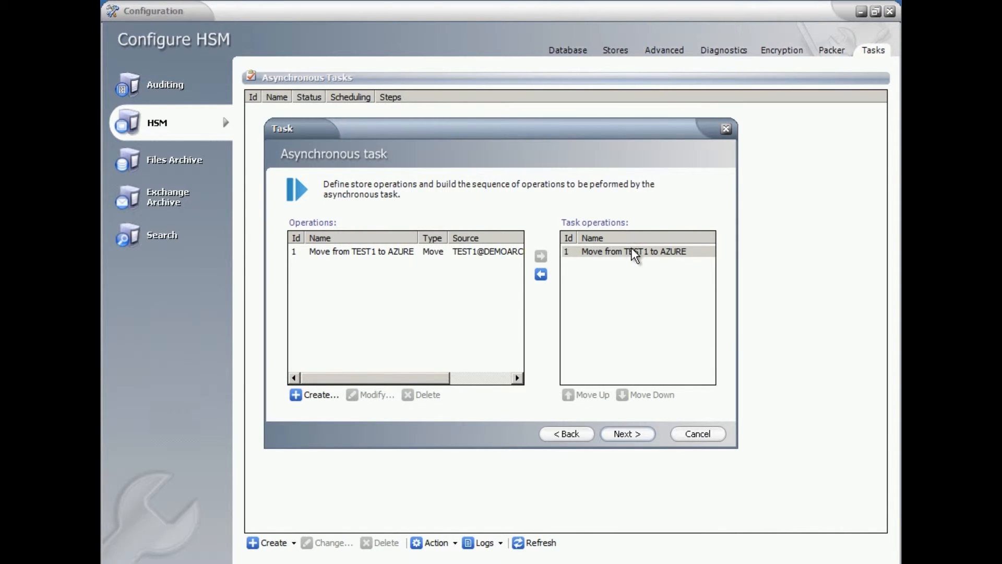
{"action": "left_click", "coordinate": [631, 434]}
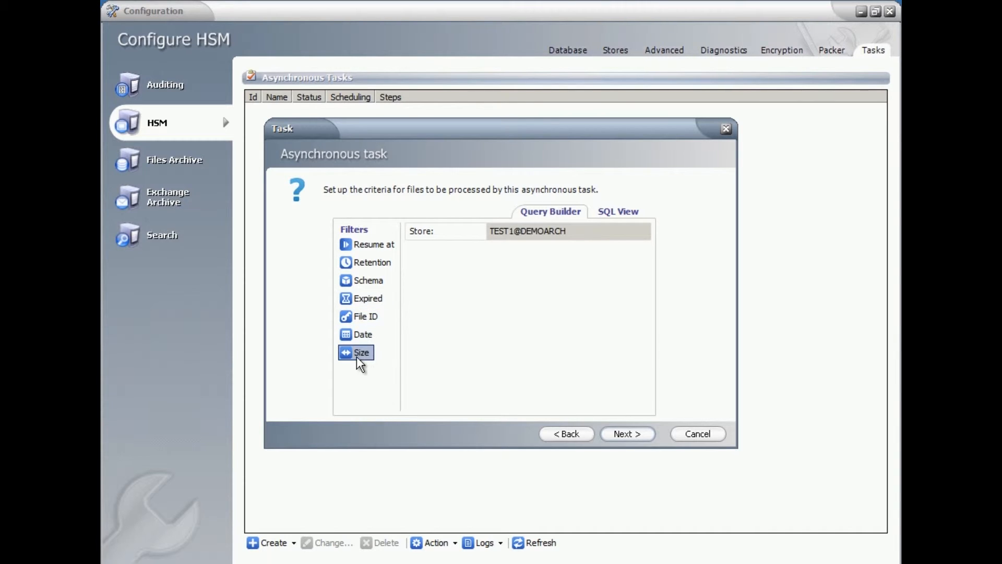
- Add the Retention filter to the task's file criteria and set the retention time to greater than 24 months
{"action": "left_click", "coordinate": [365, 256]}
{"action": "left_click", "coordinate": [366, 257]}
{"action": "left_click", "coordinate": [366, 259]}
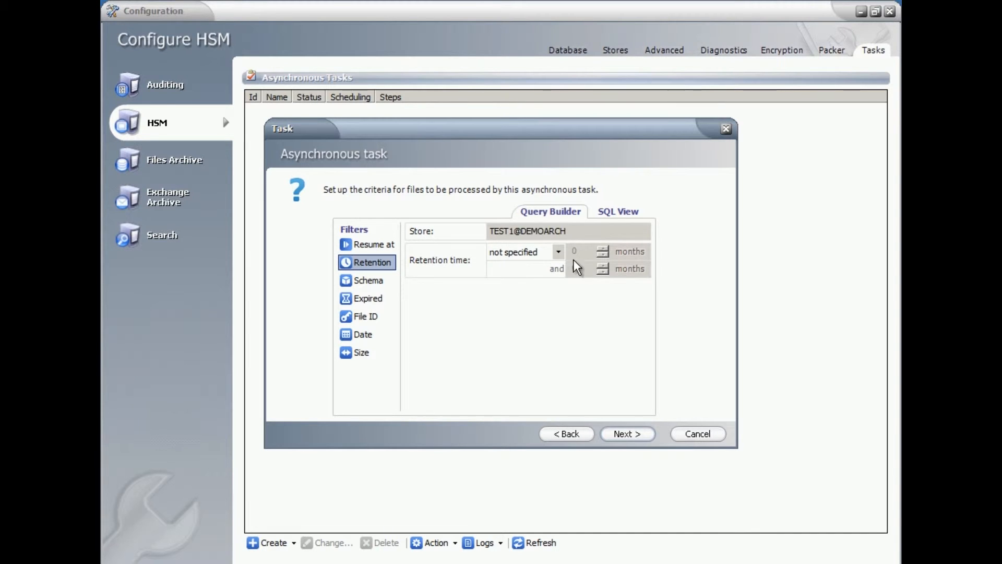
{"action": "left_click", "coordinate": [558, 251]}
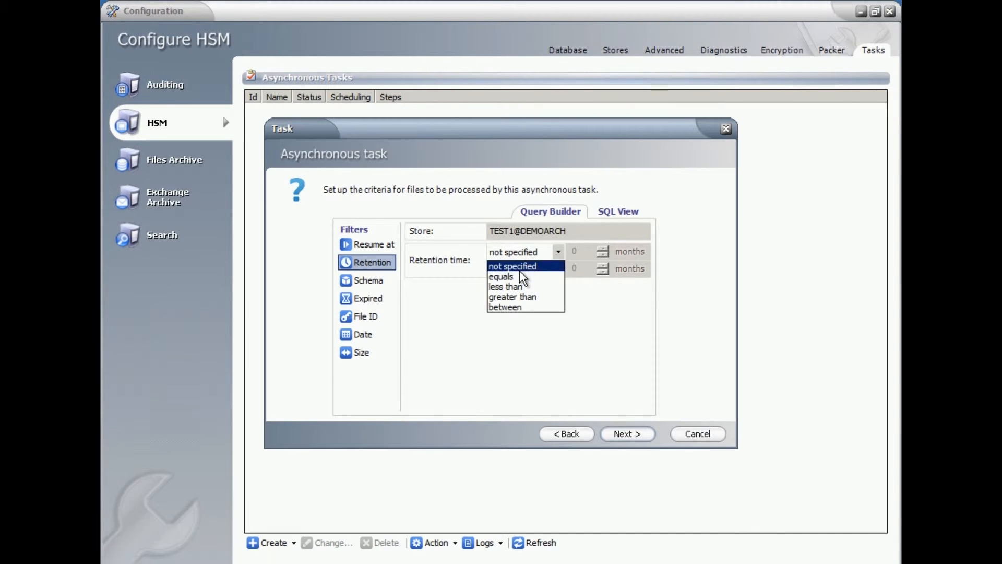
{"action": "left_click", "coordinate": [512, 296]}
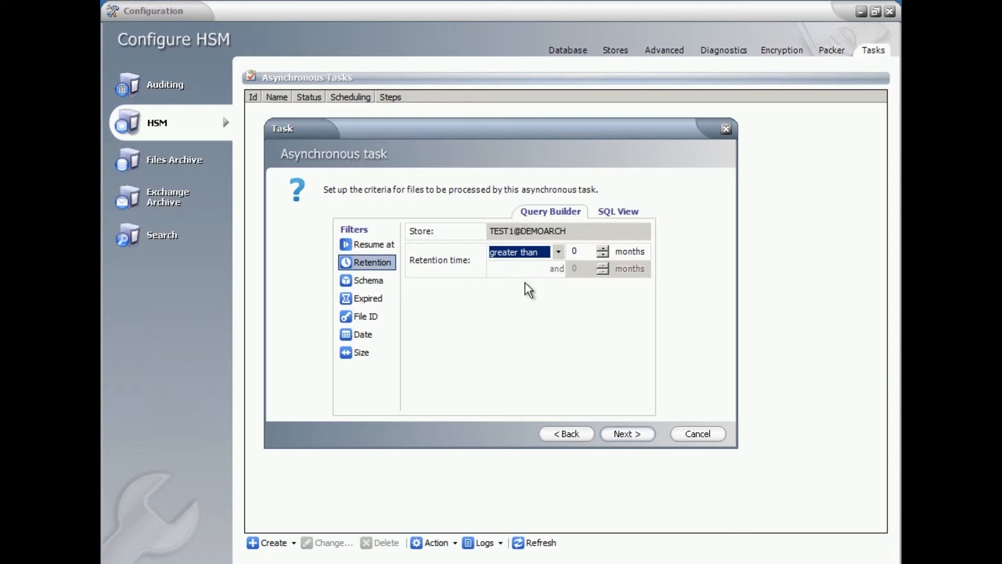
{"action": "left_click", "coordinate": [587, 252]}
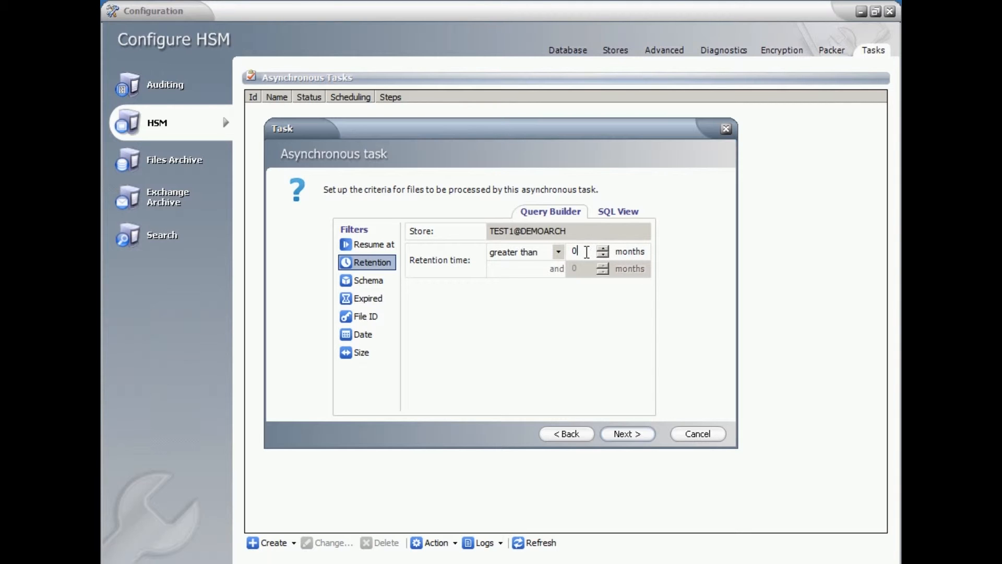
{"action": "key", "text": "BackSpace"}
{"action": "type", "text": "24"}
- Add the Schema, Expired, File ID and Date filters to the file criteria, leaving the schema blank
{"action": "left_click", "coordinate": [364, 280]}
{"action": "left_click", "coordinate": [640, 288]}
{"action": "left_click", "coordinate": [641, 288]}
{"action": "left_click", "coordinate": [641, 288]}
{"action": "left_click", "coordinate": [643, 287]}
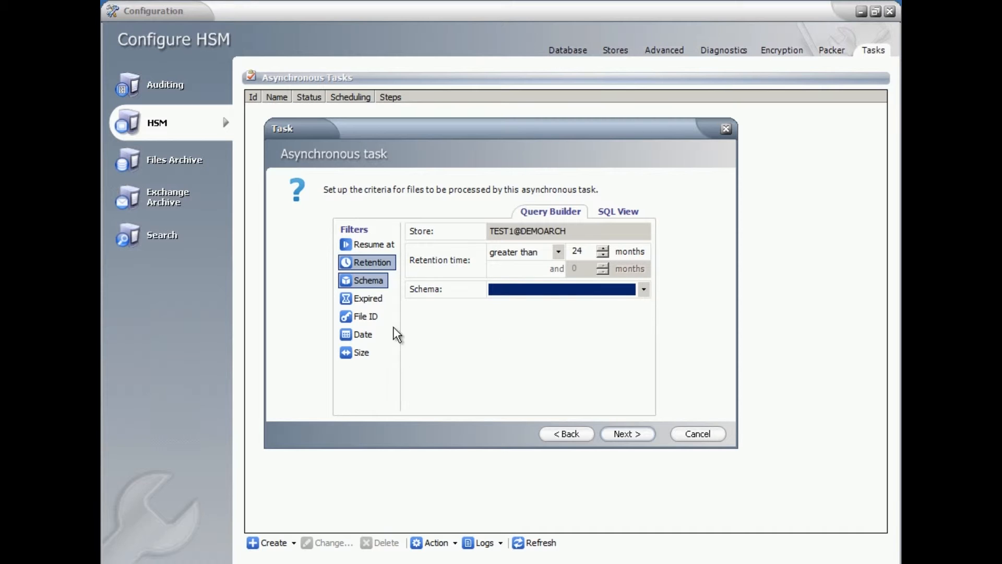
{"action": "left_click", "coordinate": [367, 299]}
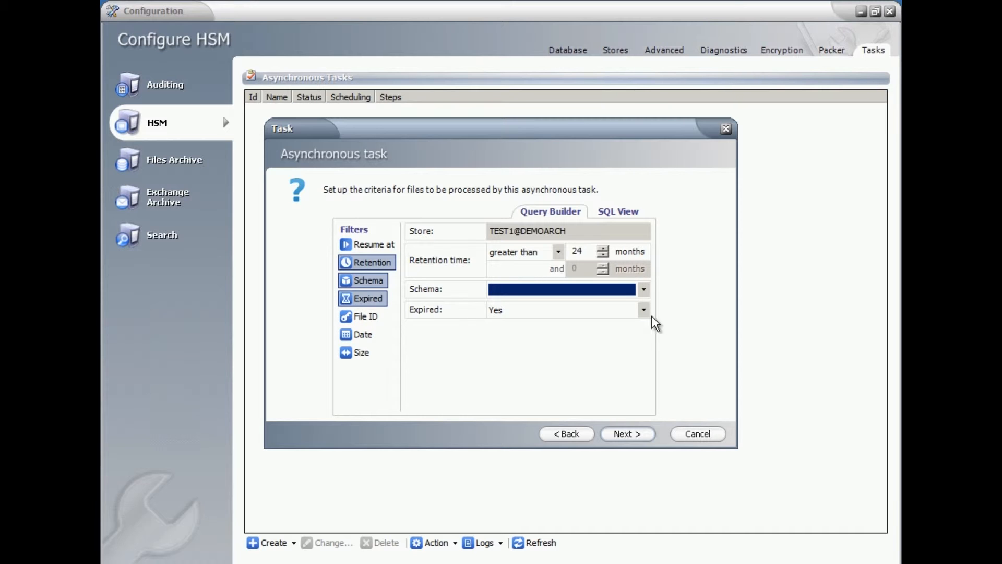
{"action": "left_click", "coordinate": [368, 316]}
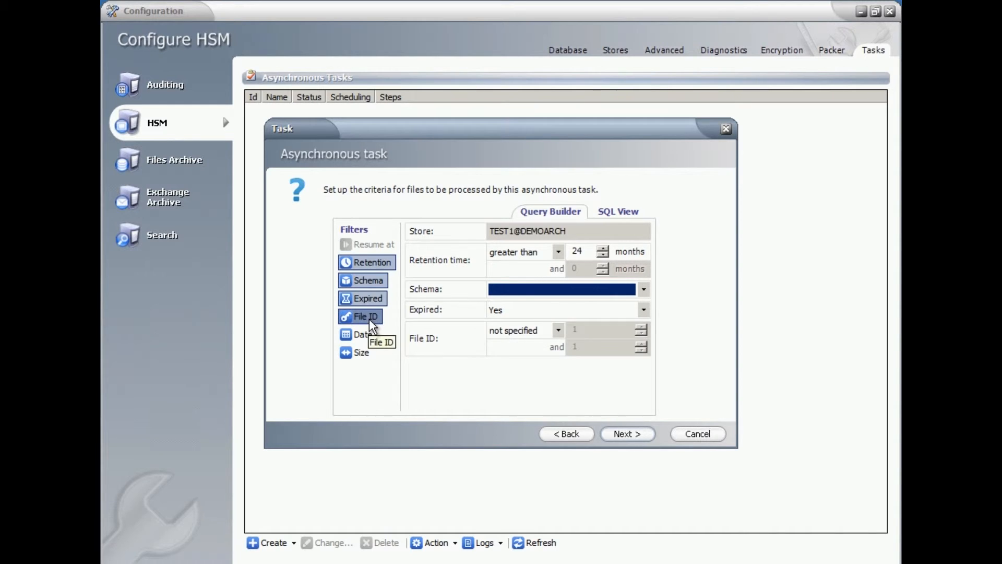
{"action": "left_click", "coordinate": [363, 334]}
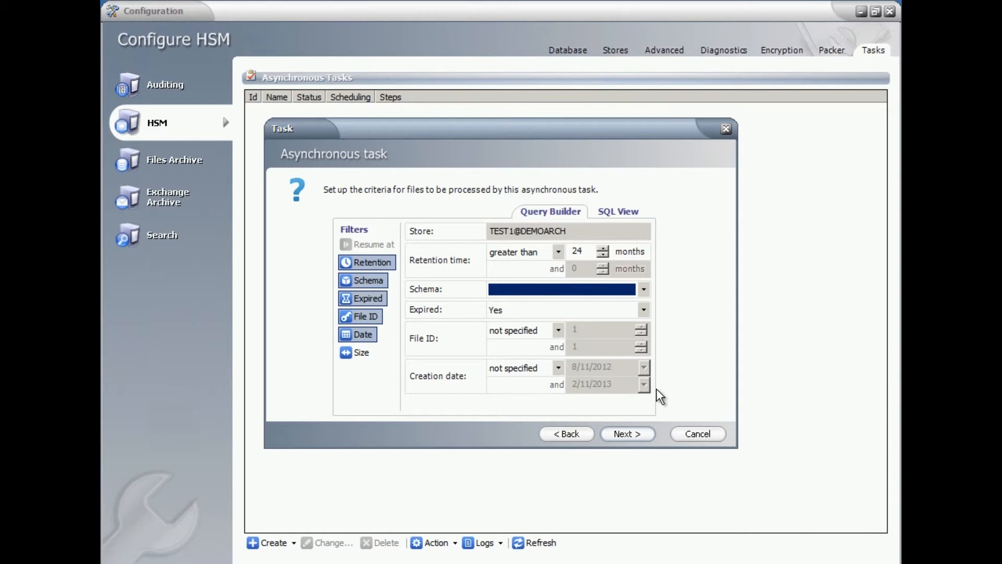
- Add the Size filter to the file criteria and set the file size to greater than 0 kB
{"action": "left_click", "coordinate": [362, 353]}
{"action": "left_click_drag", "start_coordinate": [644, 302], "coordinate": [638, 364]}
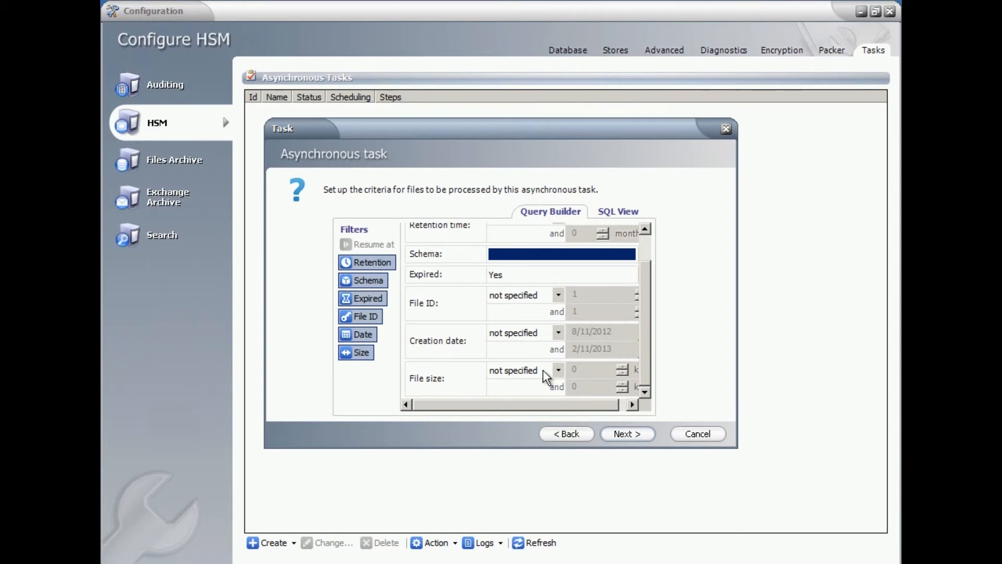
{"action": "left_click", "coordinate": [558, 370]}
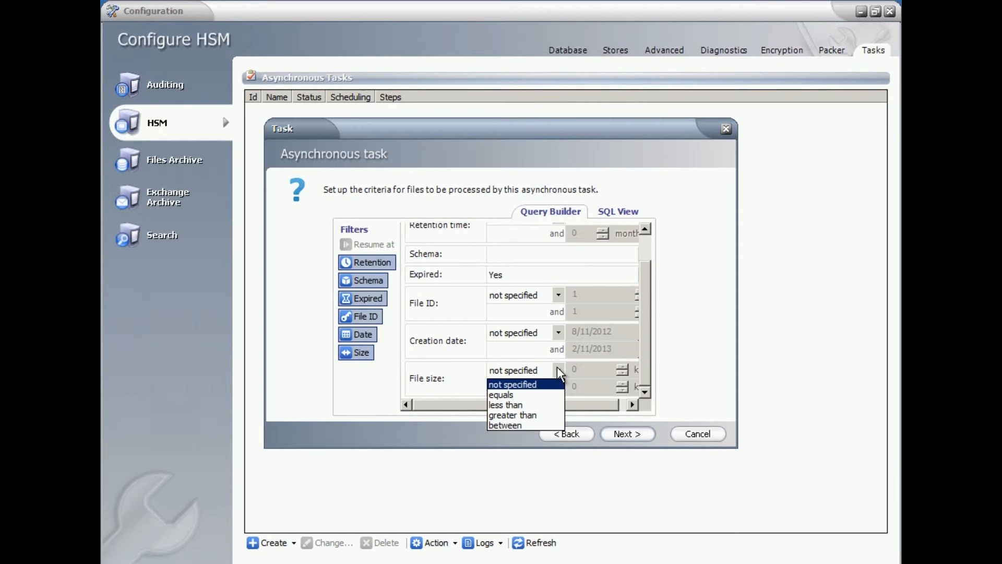
{"action": "left_click", "coordinate": [520, 416]}
{"action": "left_click_drag", "start_coordinate": [584, 404], "coordinate": [637, 398]}
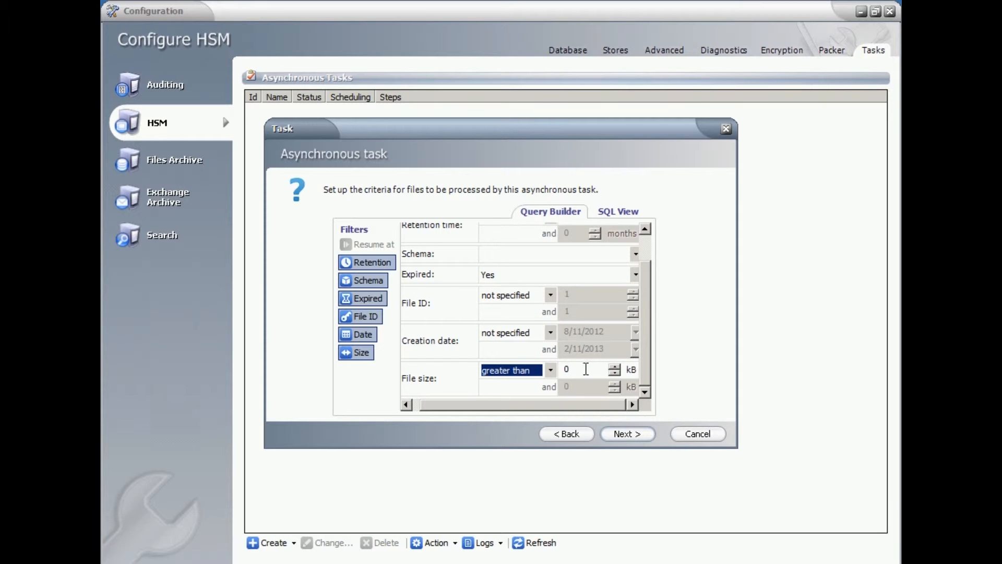
- Set the creation date criterion to before 8/11/2012 and the File ID criterion to equals 1
{"action": "left_click", "coordinate": [551, 332]}
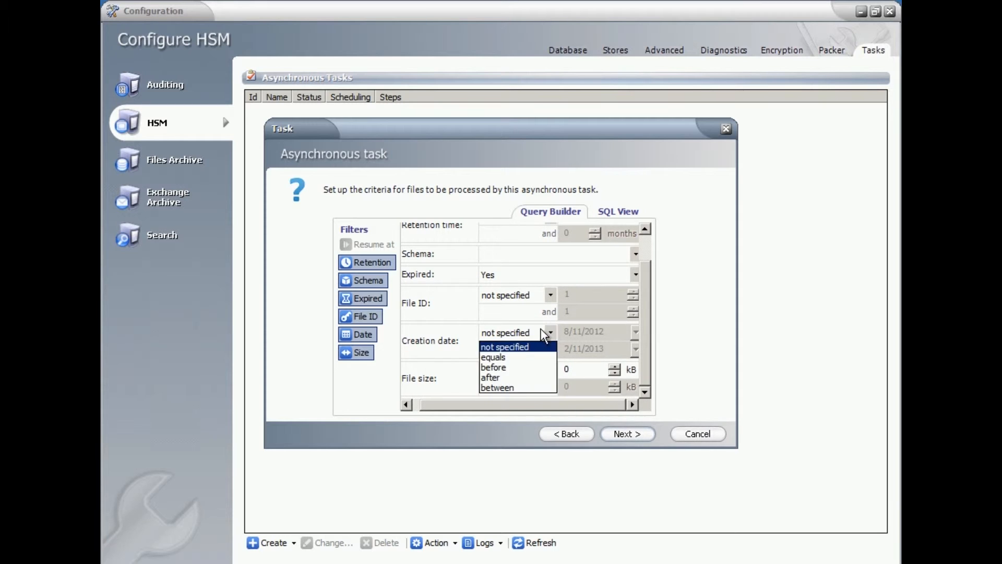
{"action": "left_click", "coordinate": [509, 368]}
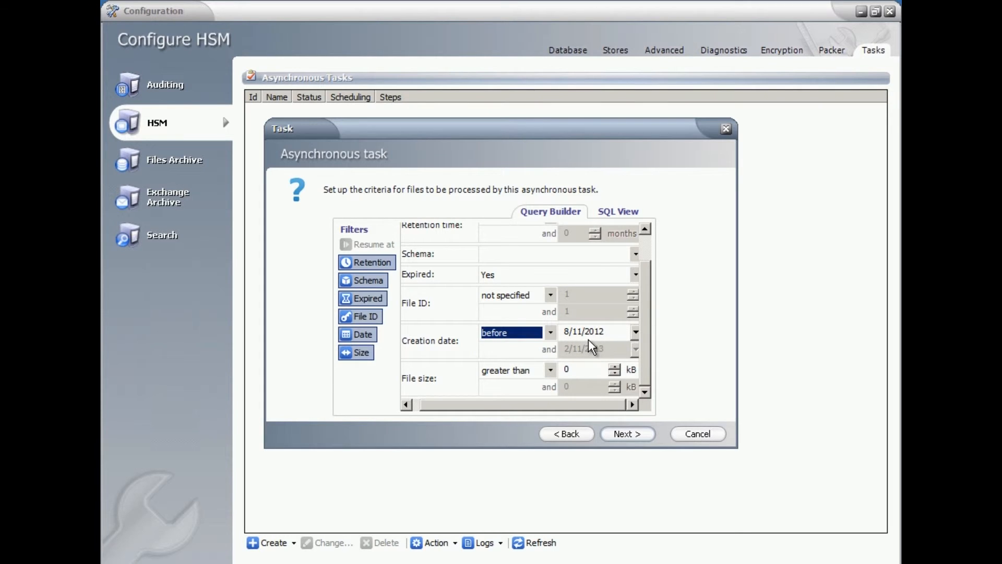
{"action": "left_click", "coordinate": [544, 294]}
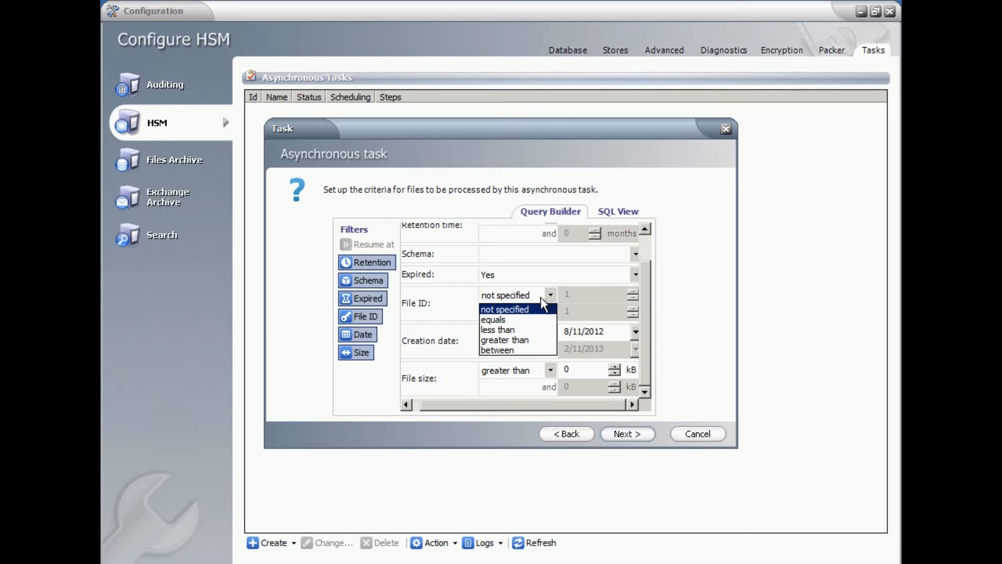
{"action": "left_click", "coordinate": [519, 320]}
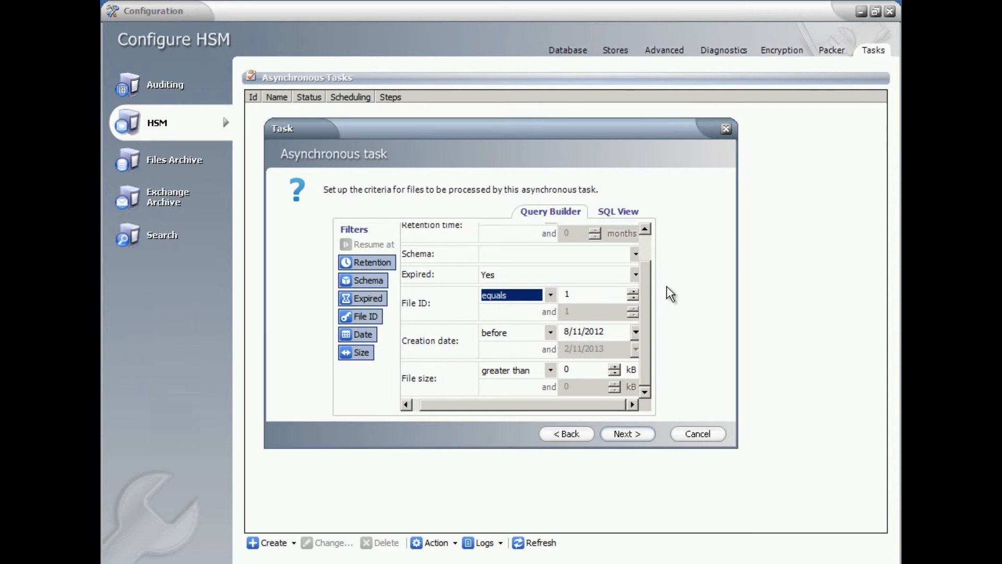
{"action": "left_click_drag", "start_coordinate": [642, 310], "coordinate": [644, 285]}
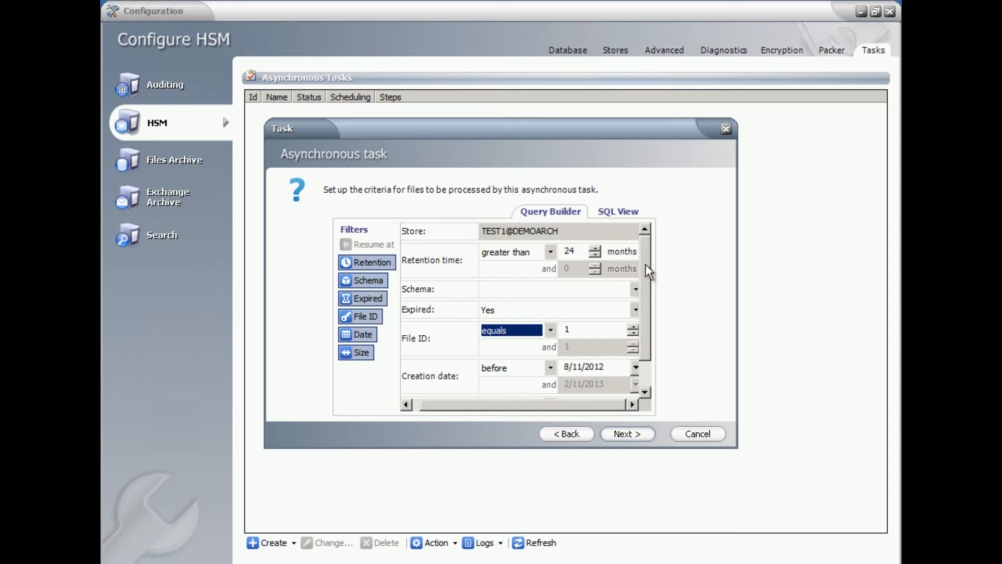
{"action": "left_click_drag", "start_coordinate": [645, 264], "coordinate": [647, 330]}
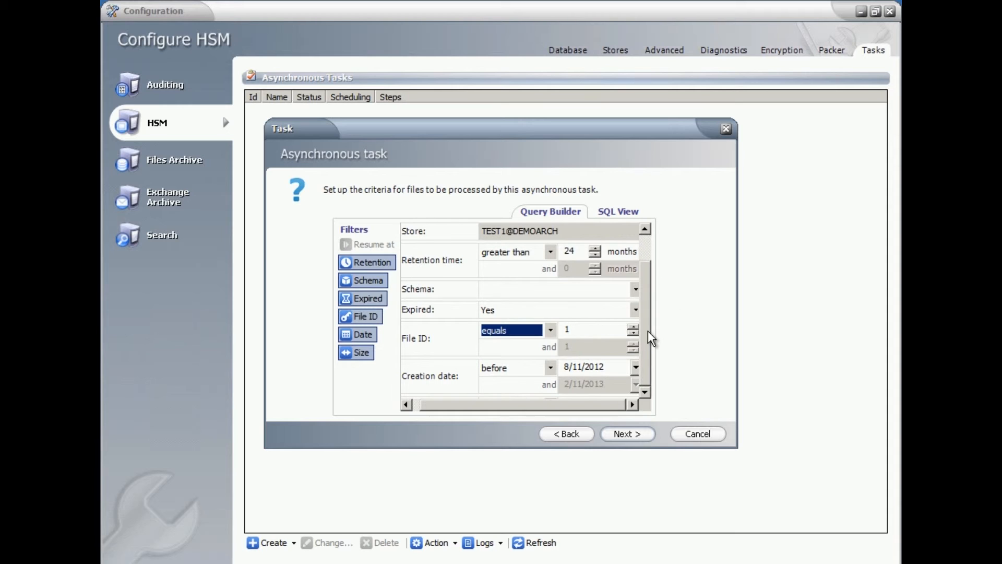
- Review the criteria's generated SQL, test the query, and return to the query builder
{"action": "left_click", "coordinate": [616, 215]}
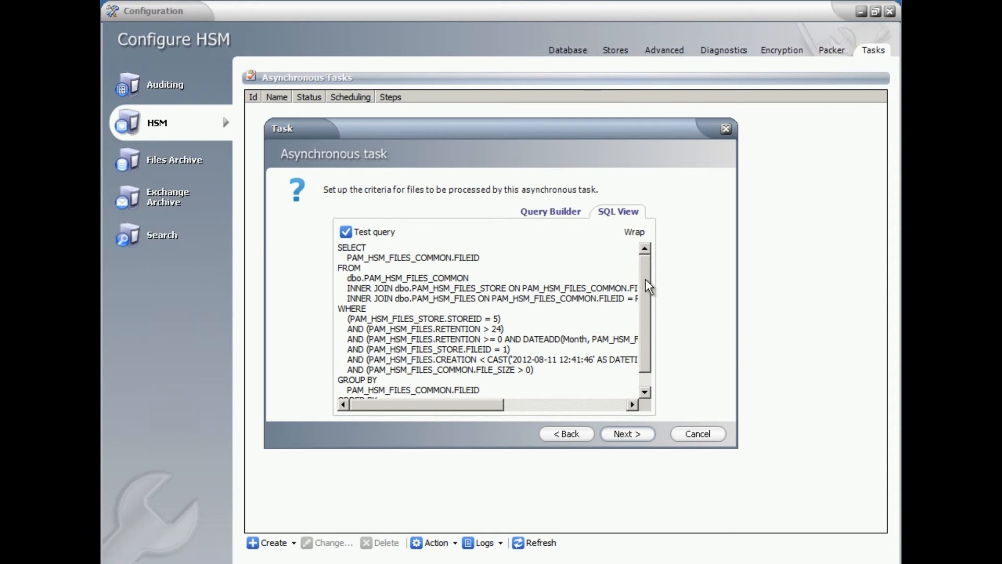
{"action": "left_click_drag", "start_coordinate": [645, 279], "coordinate": [646, 296]}
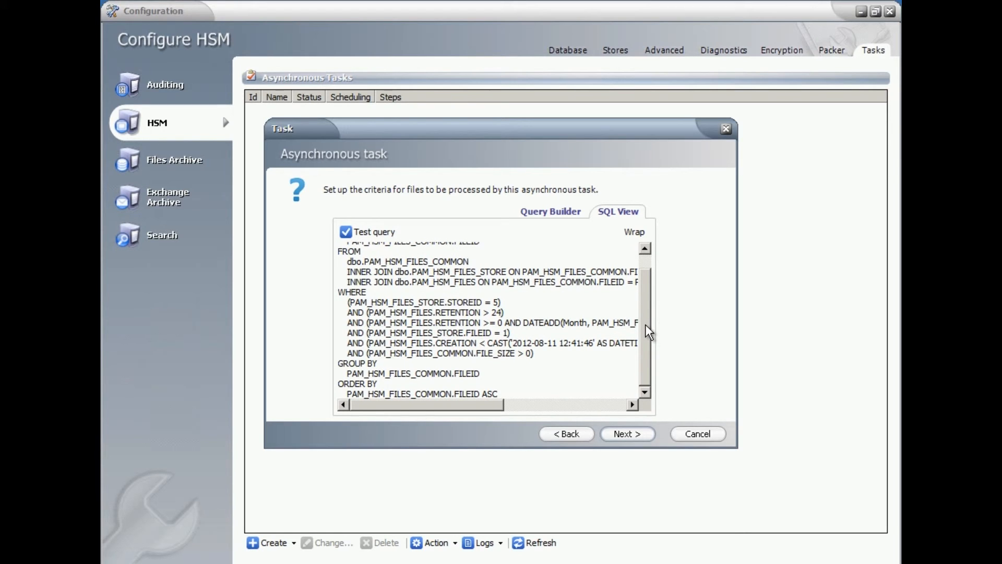
{"action": "left_click_drag", "start_coordinate": [646, 302], "coordinate": [650, 261]}
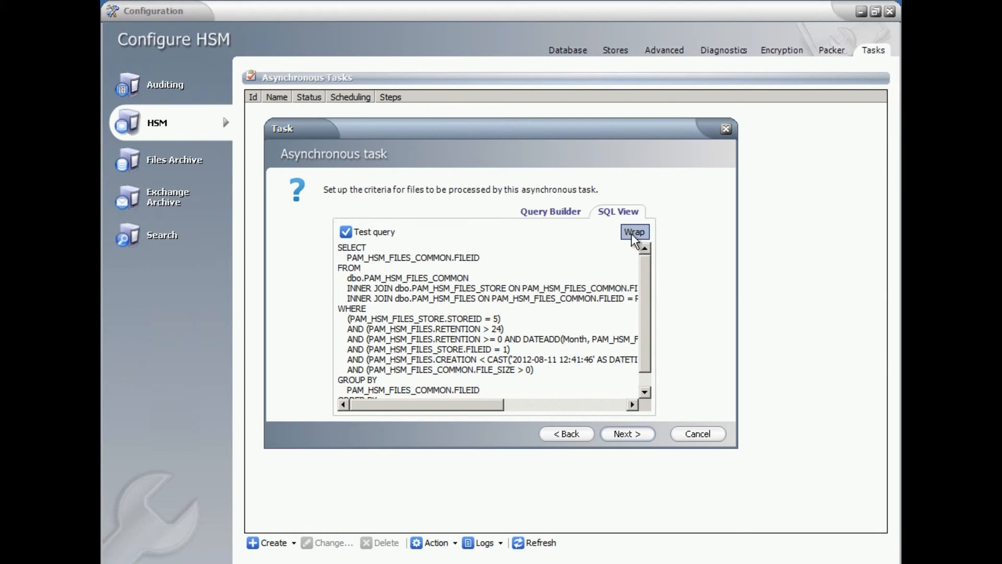
{"action": "left_click", "coordinate": [373, 233]}
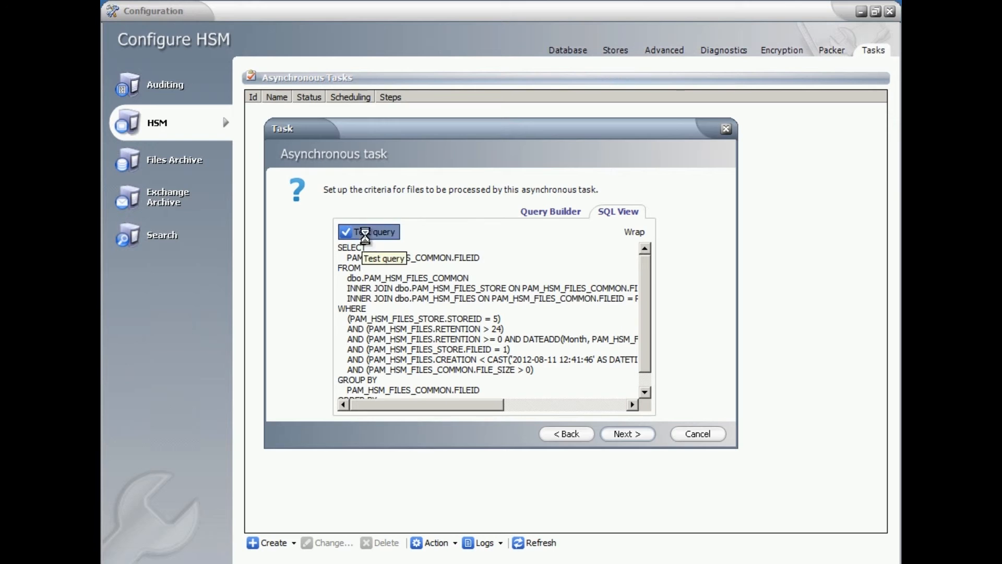
{"action": "left_click", "coordinate": [492, 316]}
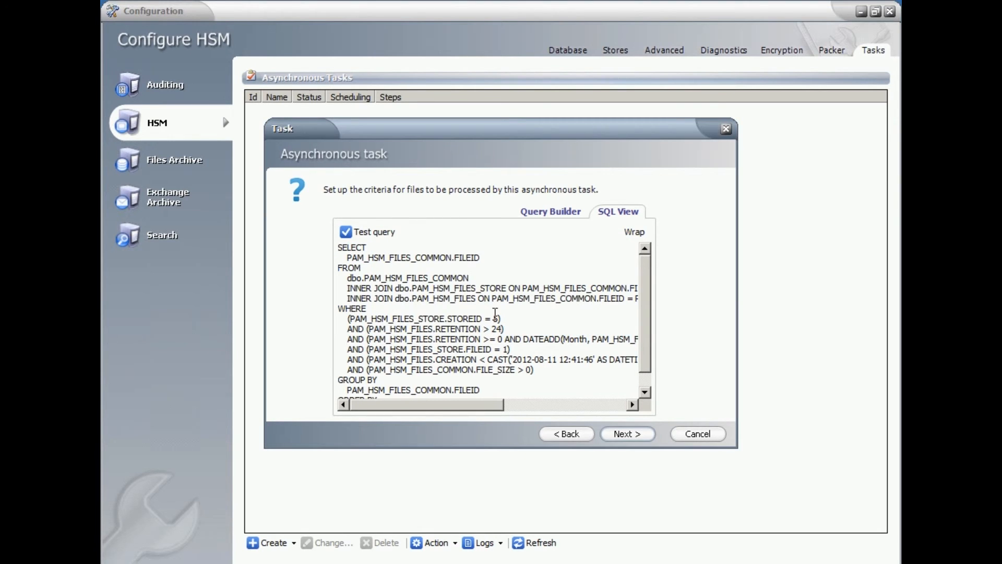
{"action": "left_click", "coordinate": [635, 235]}
{"action": "mouse_move", "coordinate": [647, 270]}
{"action": "left_mouse_down"}
{"action": "mouse_move", "coordinate": [646, 334]}
{"action": "mouse_move", "coordinate": [647, 258]}
{"action": "left_mouse_up"}
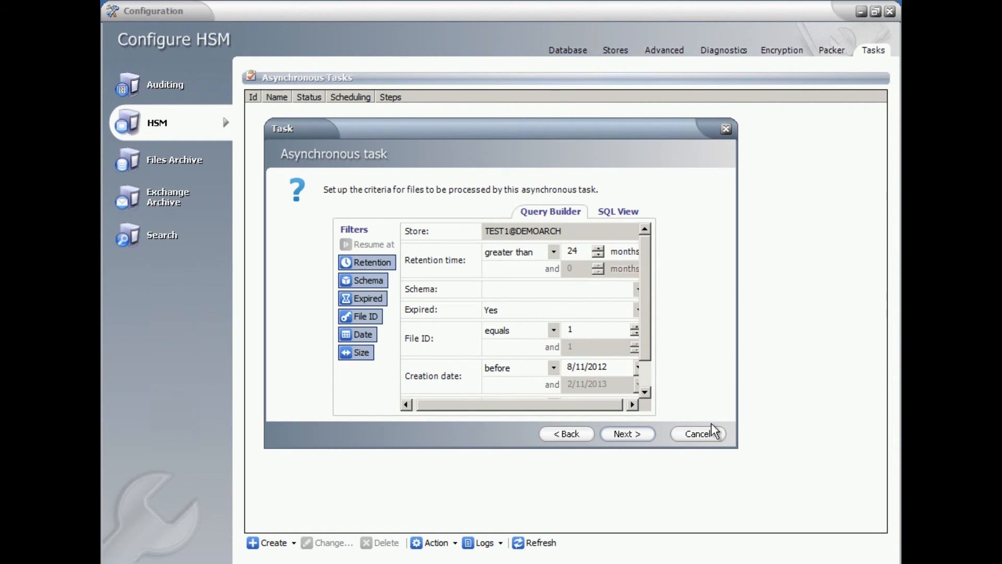
- Continue to the scheduling and finish the Recover task as active with the anytime run interval
{"action": "left_click", "coordinate": [626, 434]}
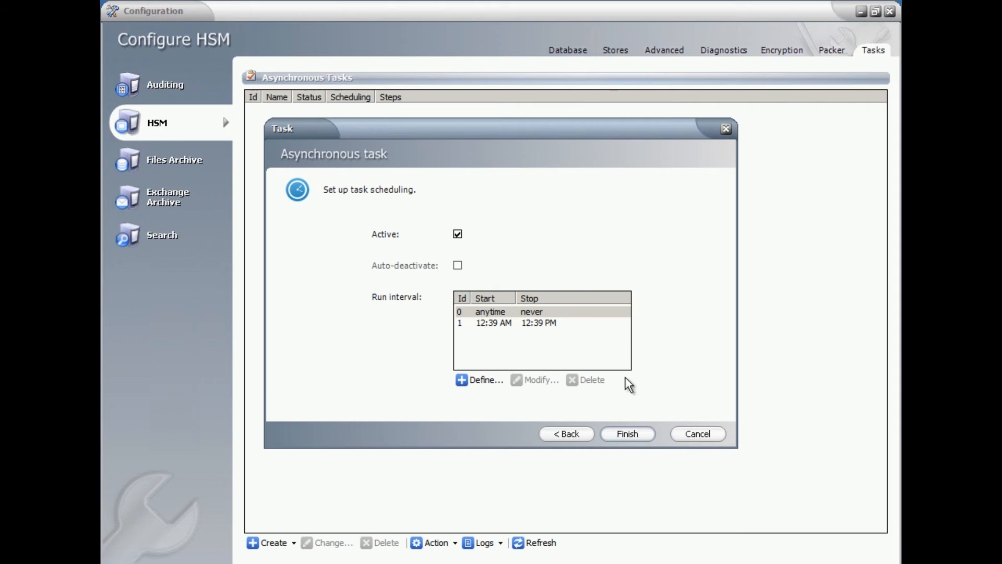
{"action": "left_click", "coordinate": [639, 434]}
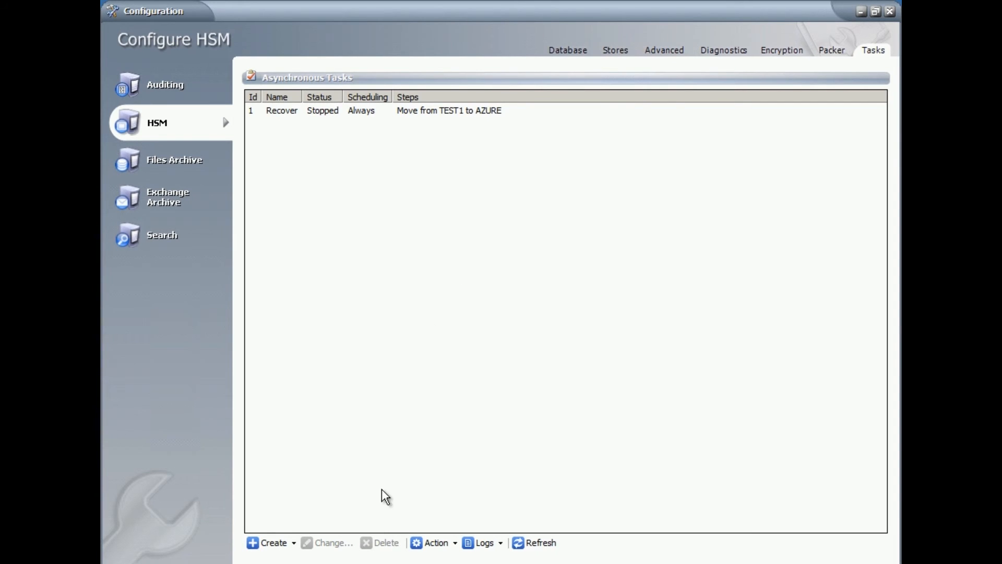
- Open the Recover task's general properties for review and close them without making changes
{"action": "left_click", "coordinate": [338, 114]}
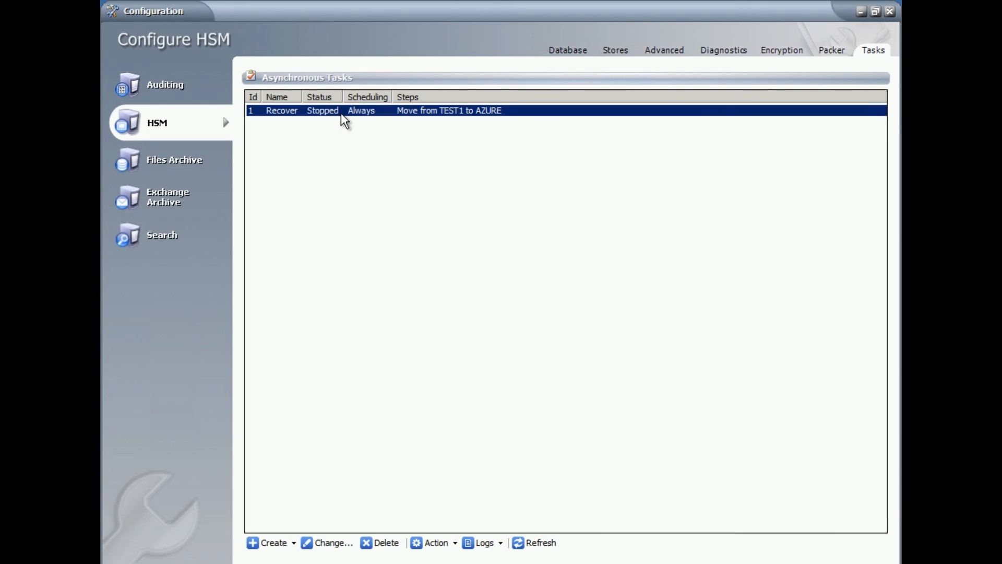
{"action": "left_click", "coordinate": [328, 542]}
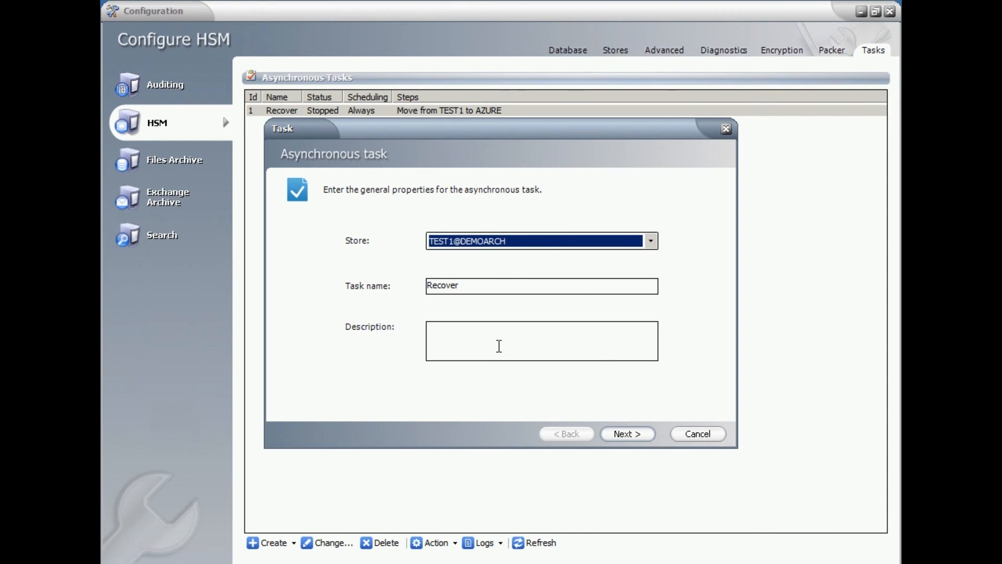
{"action": "left_click", "coordinate": [726, 129]}
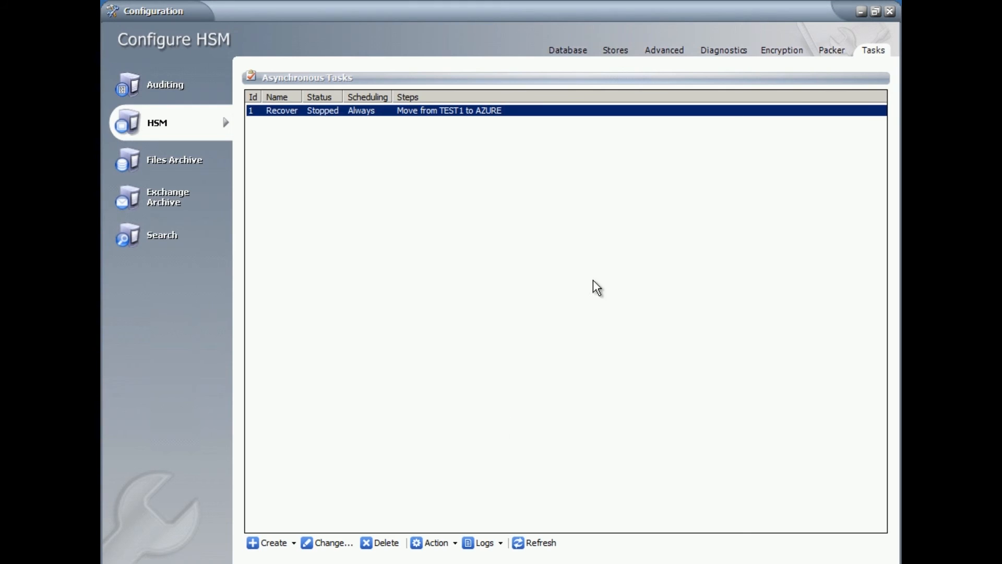
{"action": "left_click", "coordinate": [452, 543]}
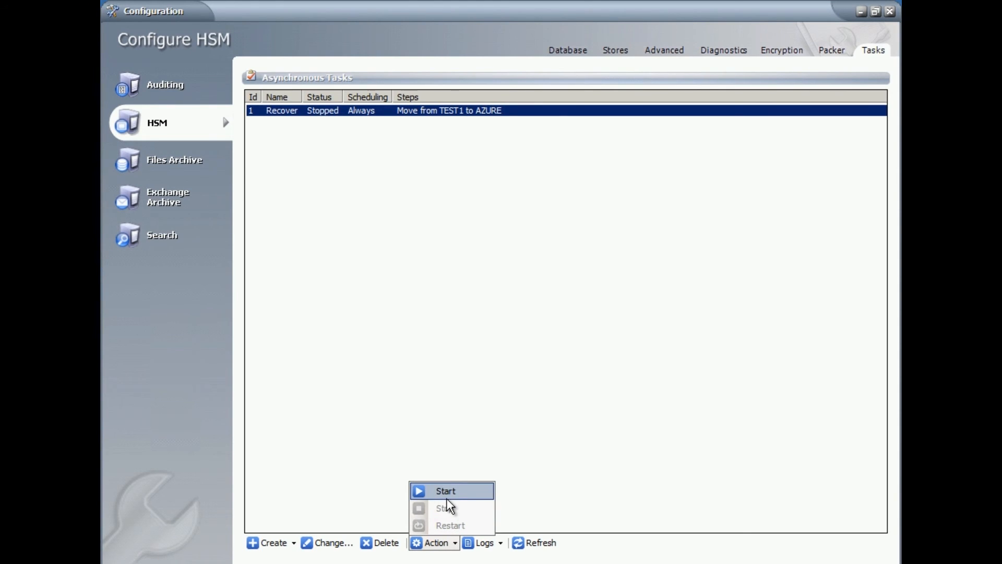
{"action": "left_click", "coordinate": [584, 475]}
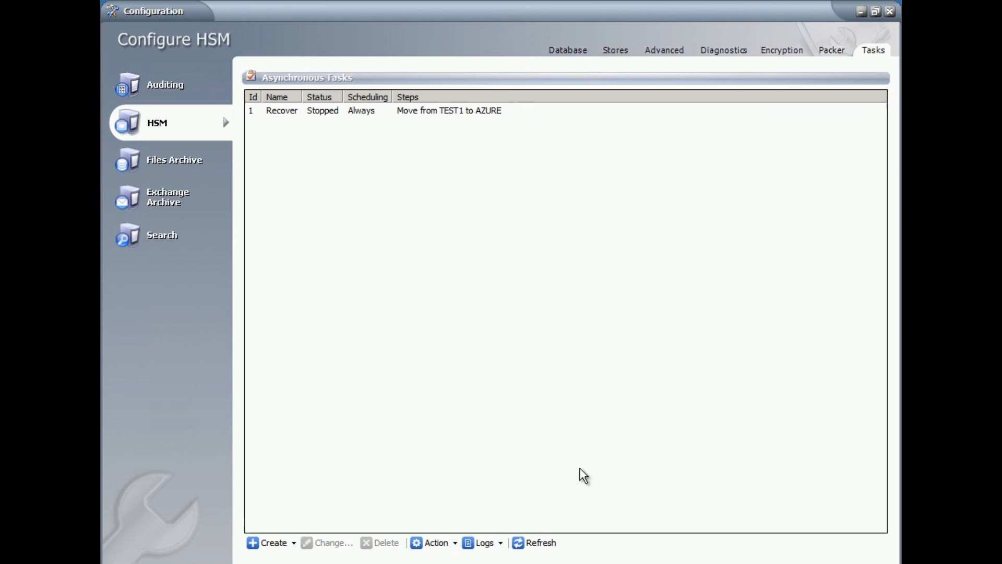
{"action": "left_click", "coordinate": [500, 544]}
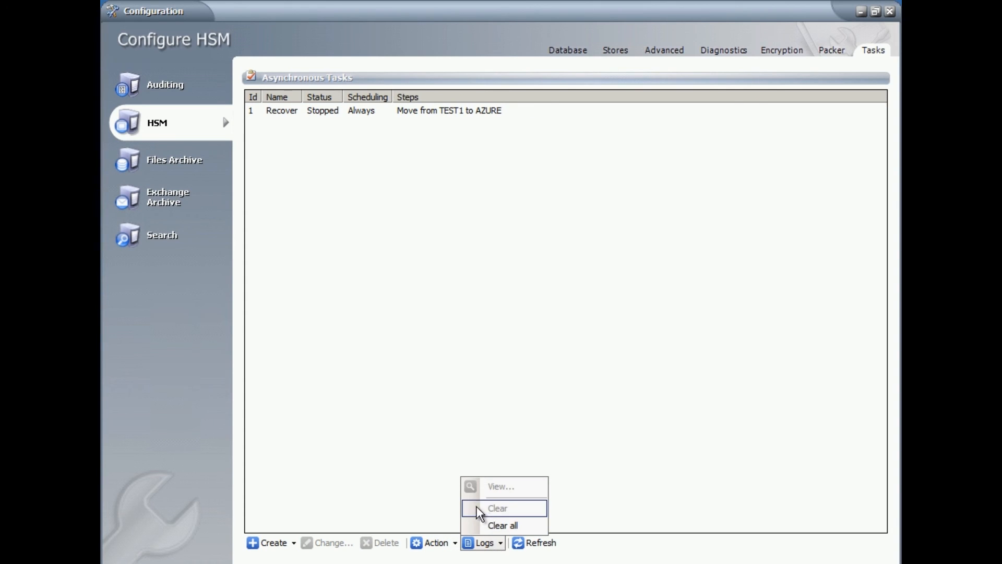
{"action": "left_click", "coordinate": [619, 461]}
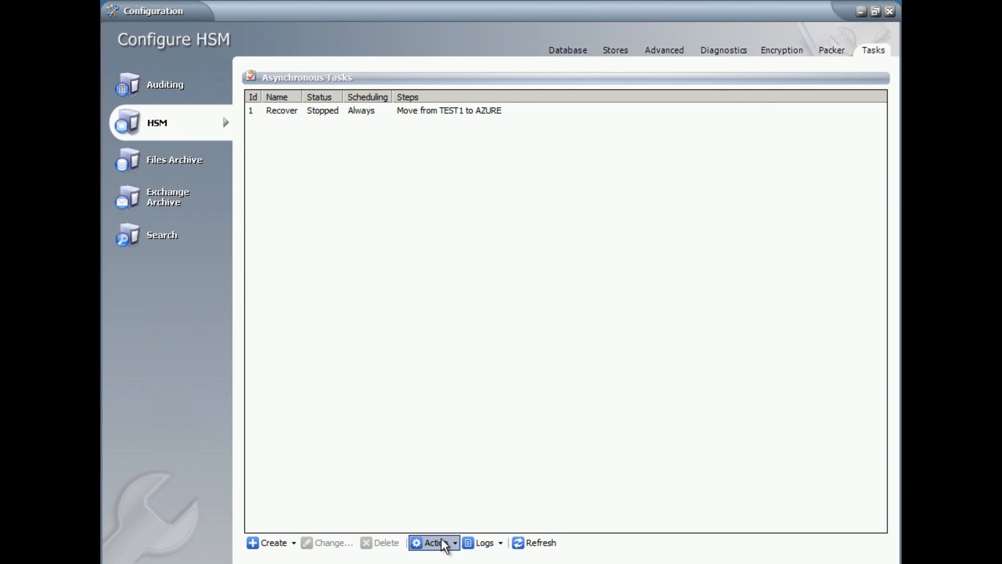